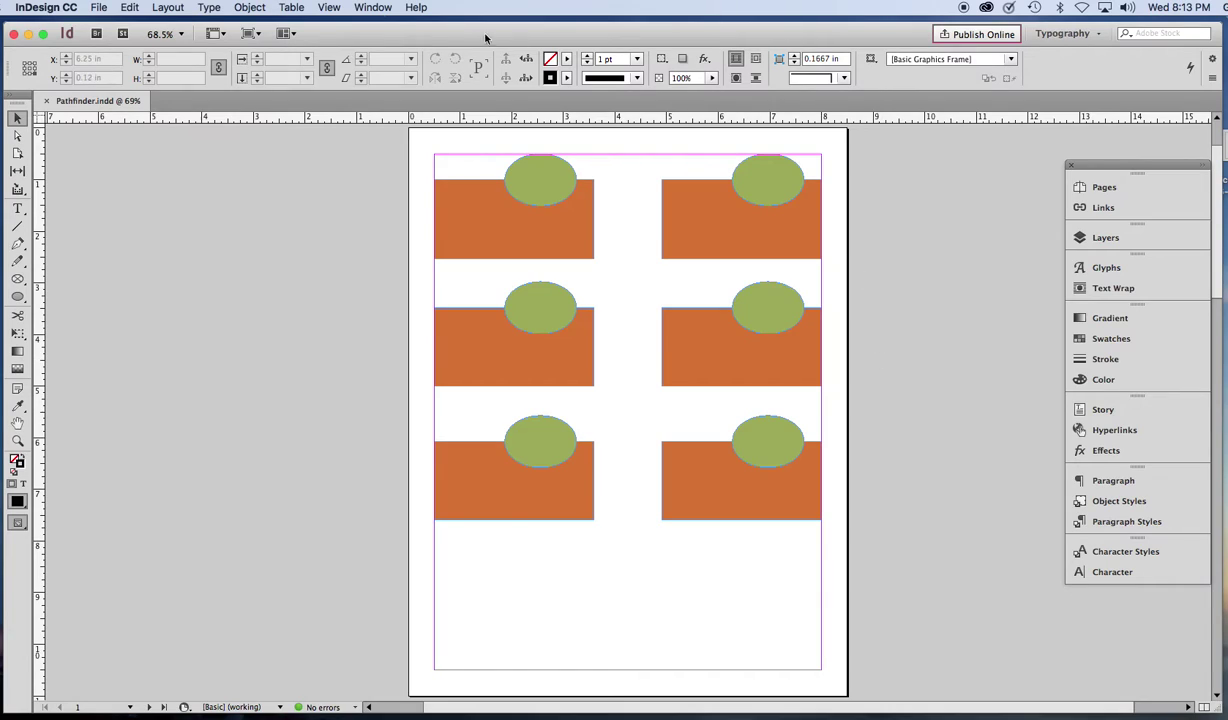
# Step: Open the Pathfinder panel from Window > Object & Layout beside the rectangles-and-ellipses page
pyautogui.click(373, 9)
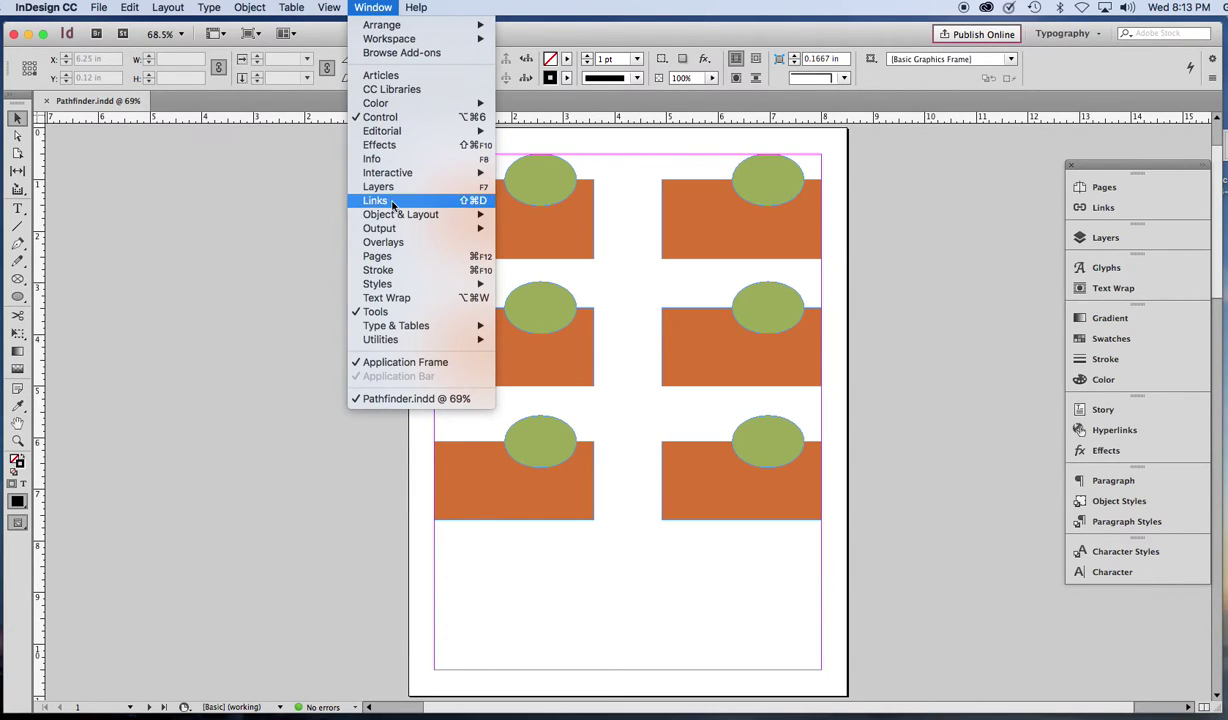
pyautogui.moveTo(395, 216)
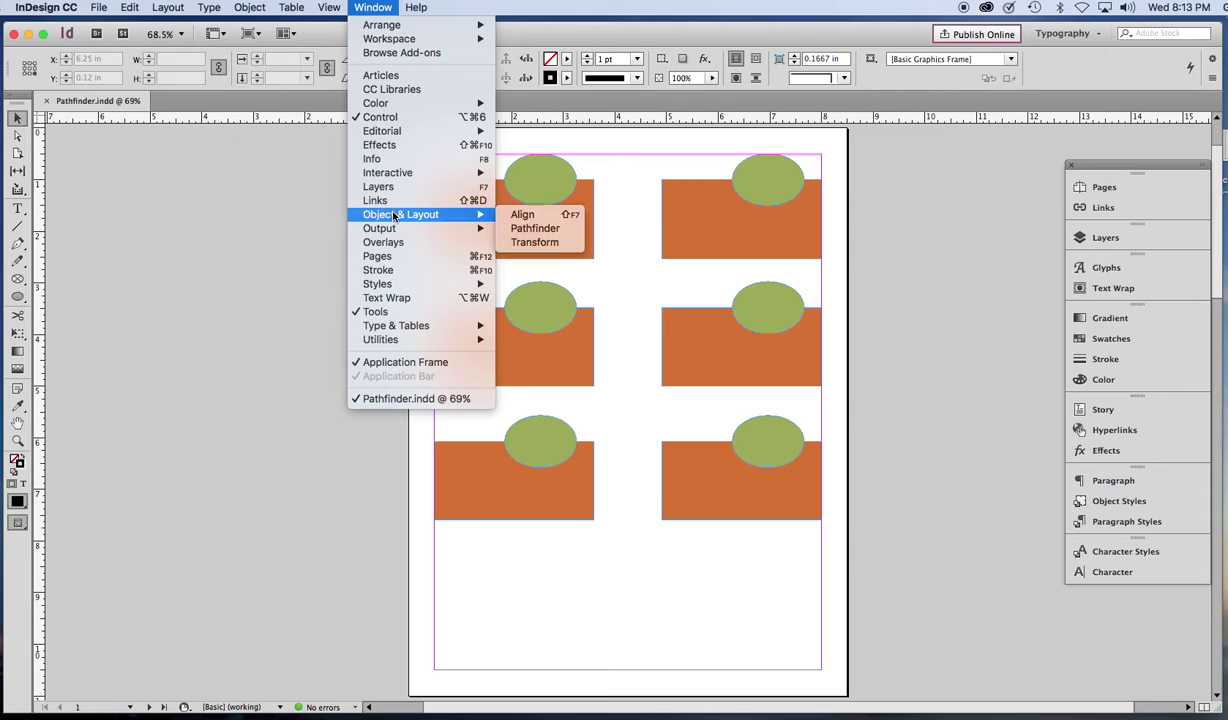
pyautogui.click(525, 228)
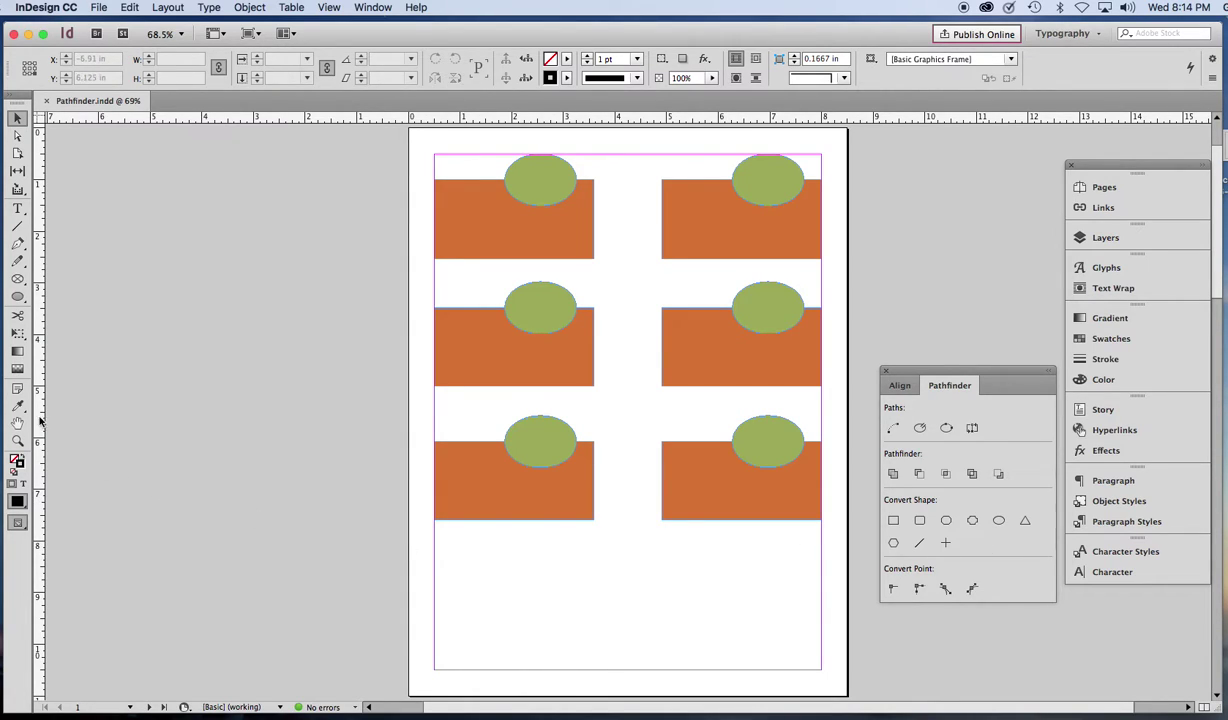
pyautogui.click(16, 297)
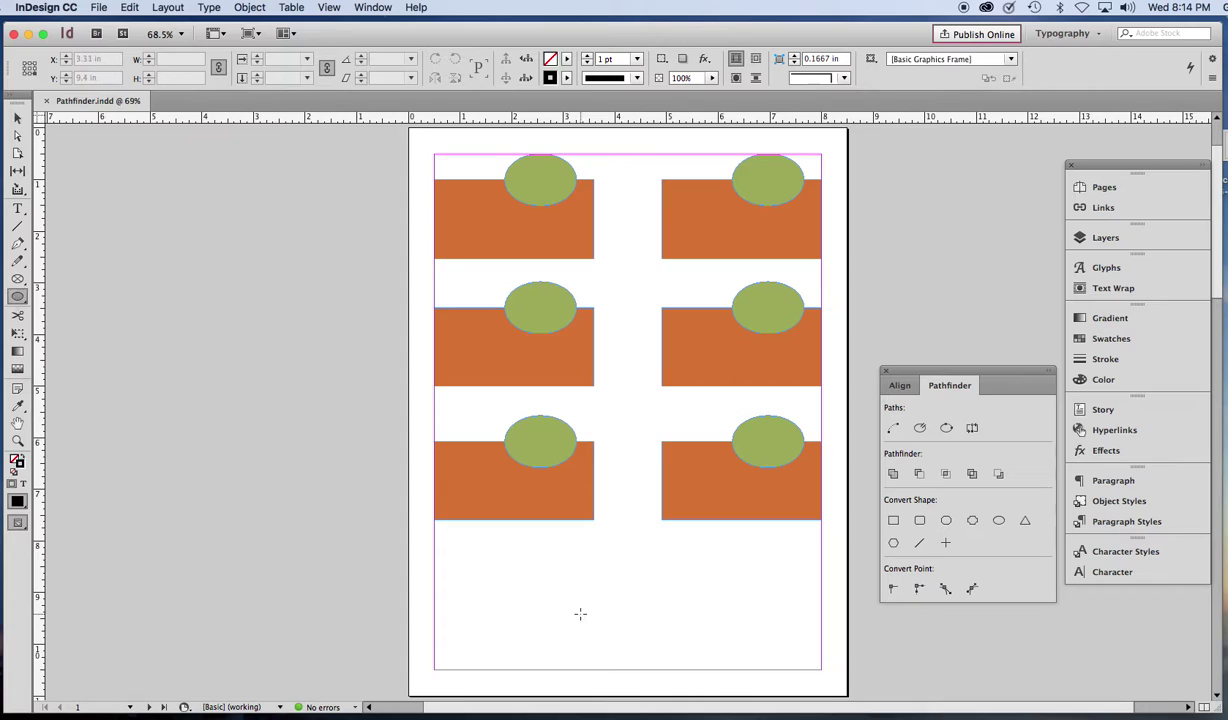
pyautogui.moveTo(567, 563); pyautogui.dragTo(686, 650)
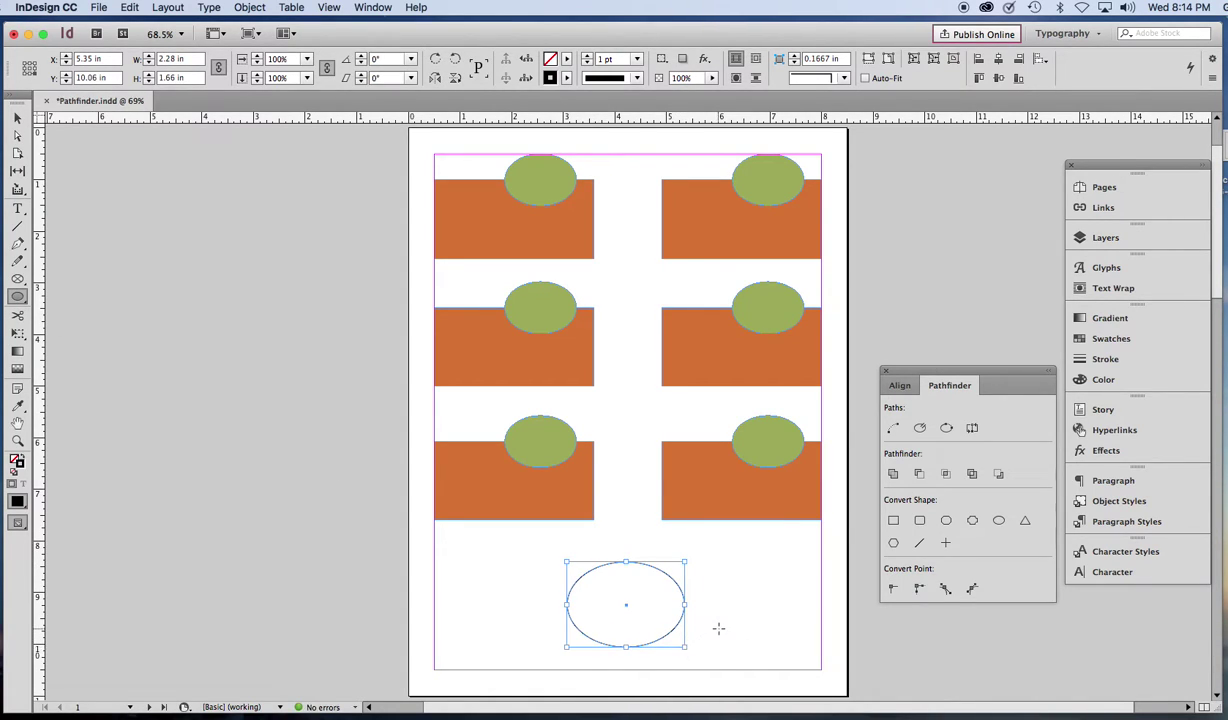
pyautogui.click(894, 523)
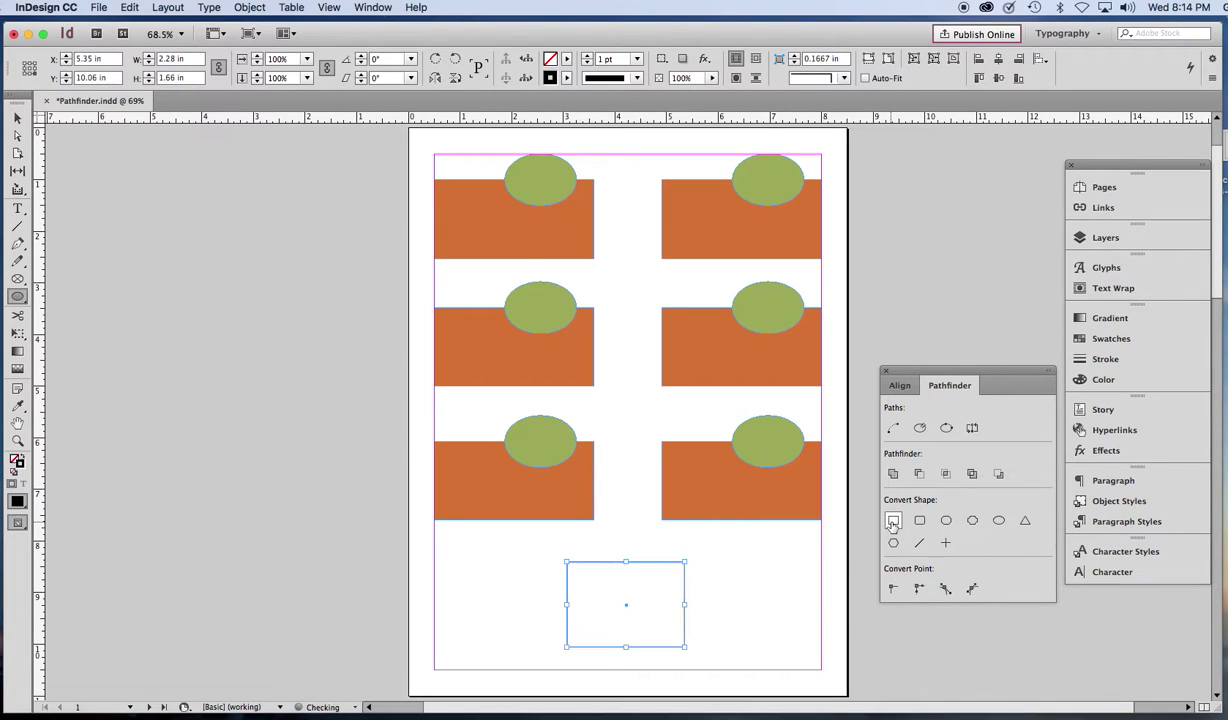
pyautogui.click(946, 521)
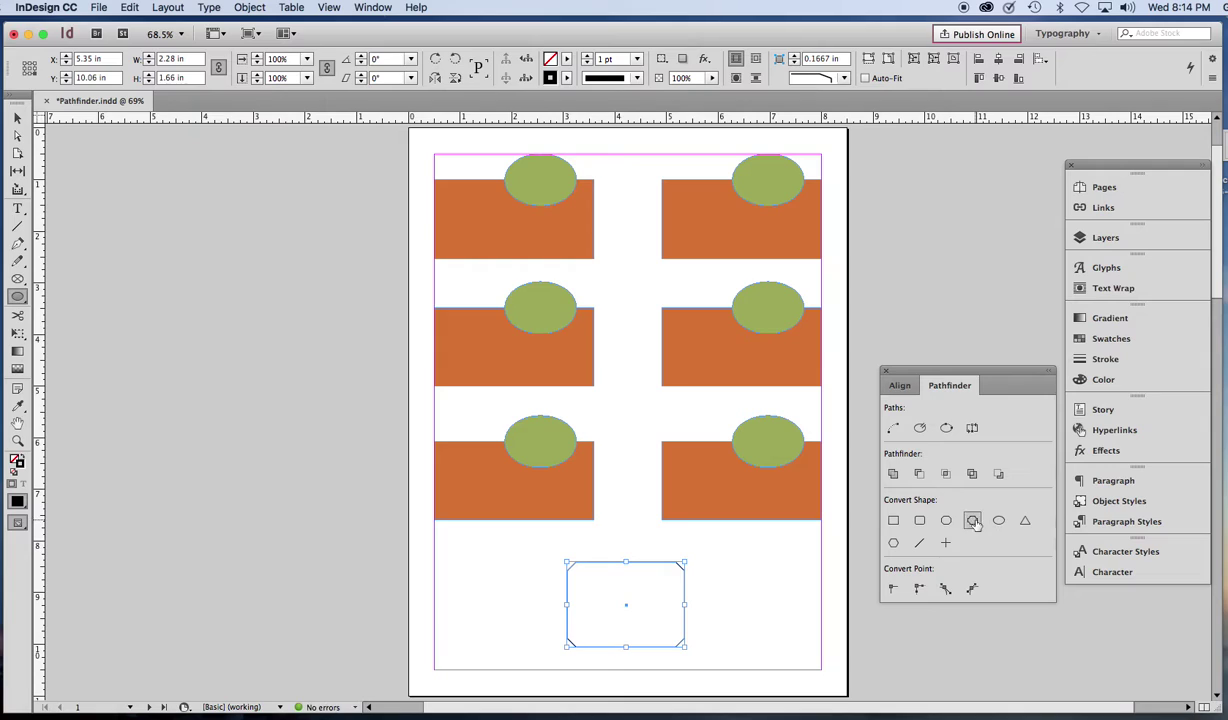
pyautogui.click(1024, 521)
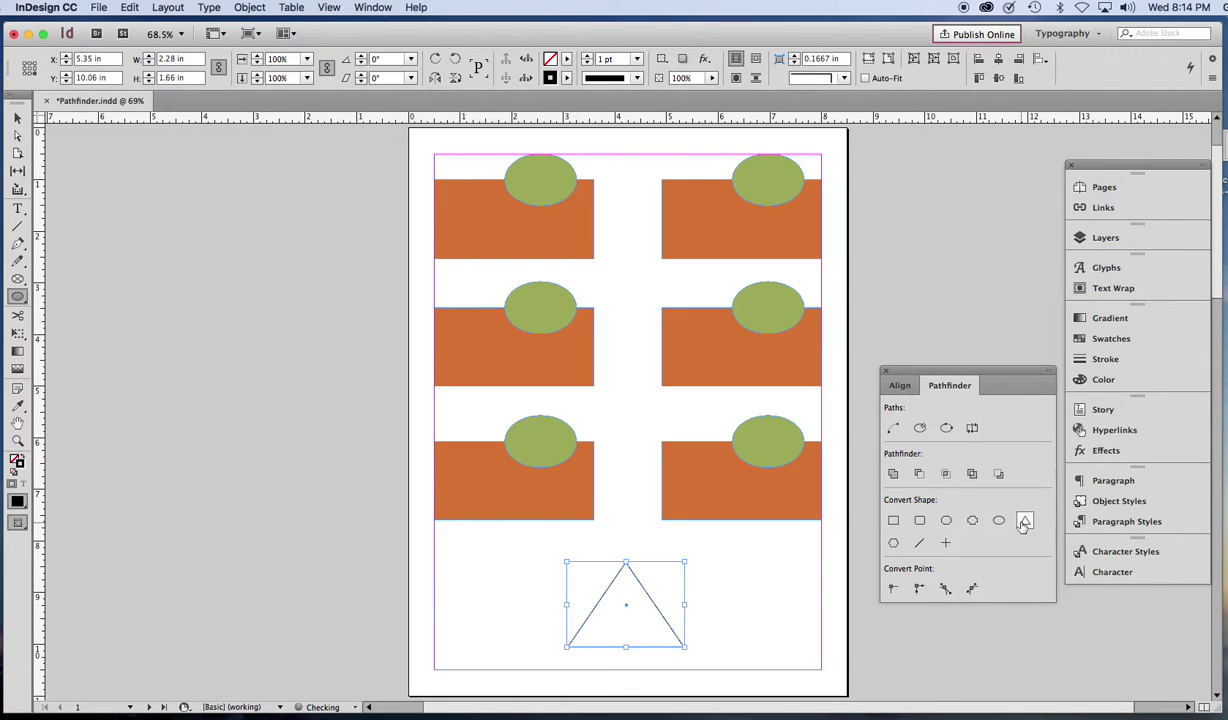
pyautogui.click(18, 119)
pyautogui.press('Delete')
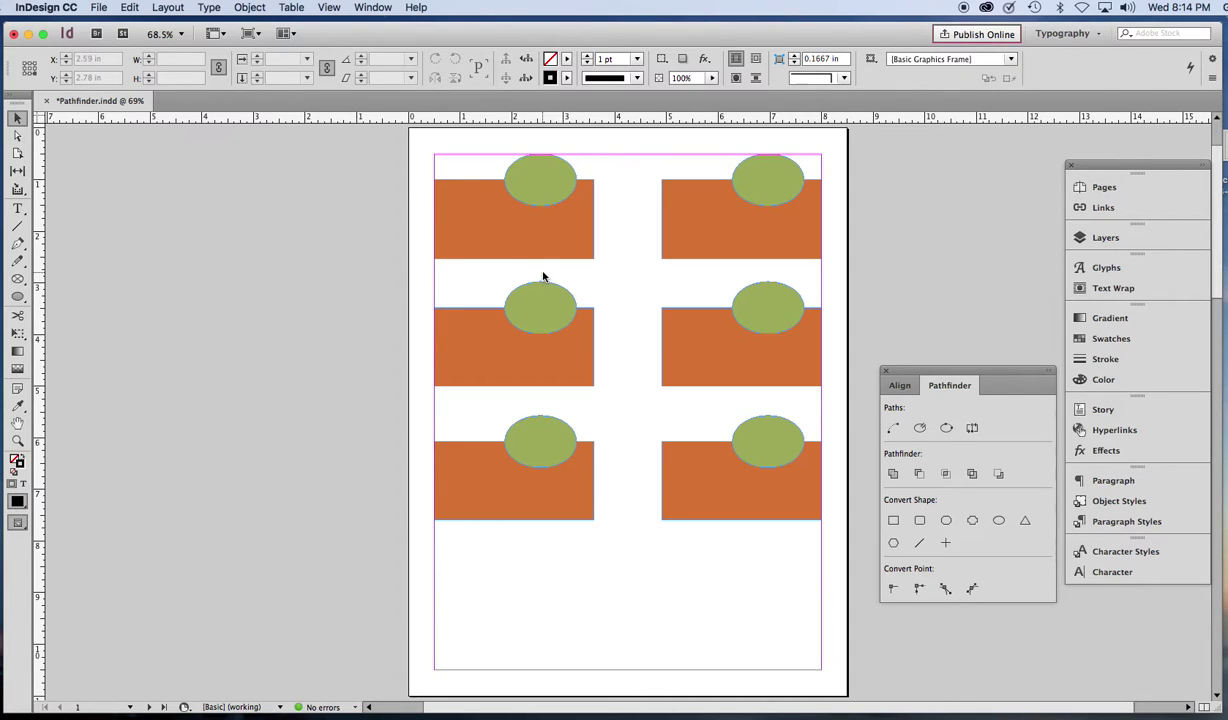
# Step: Marquee-select the middle-left rectangle and ellipse and combine them with Pathfinder Add
pyautogui.moveTo(486, 288); pyautogui.dragTo(577, 377)
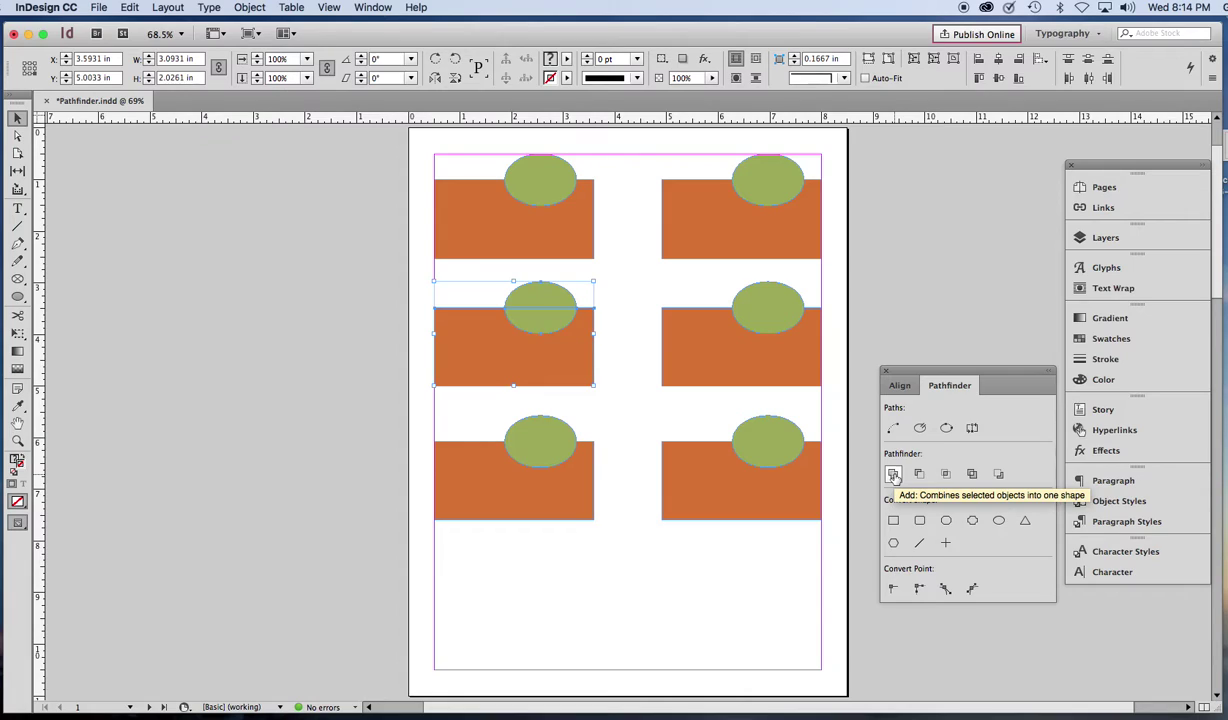
pyautogui.click(894, 477)
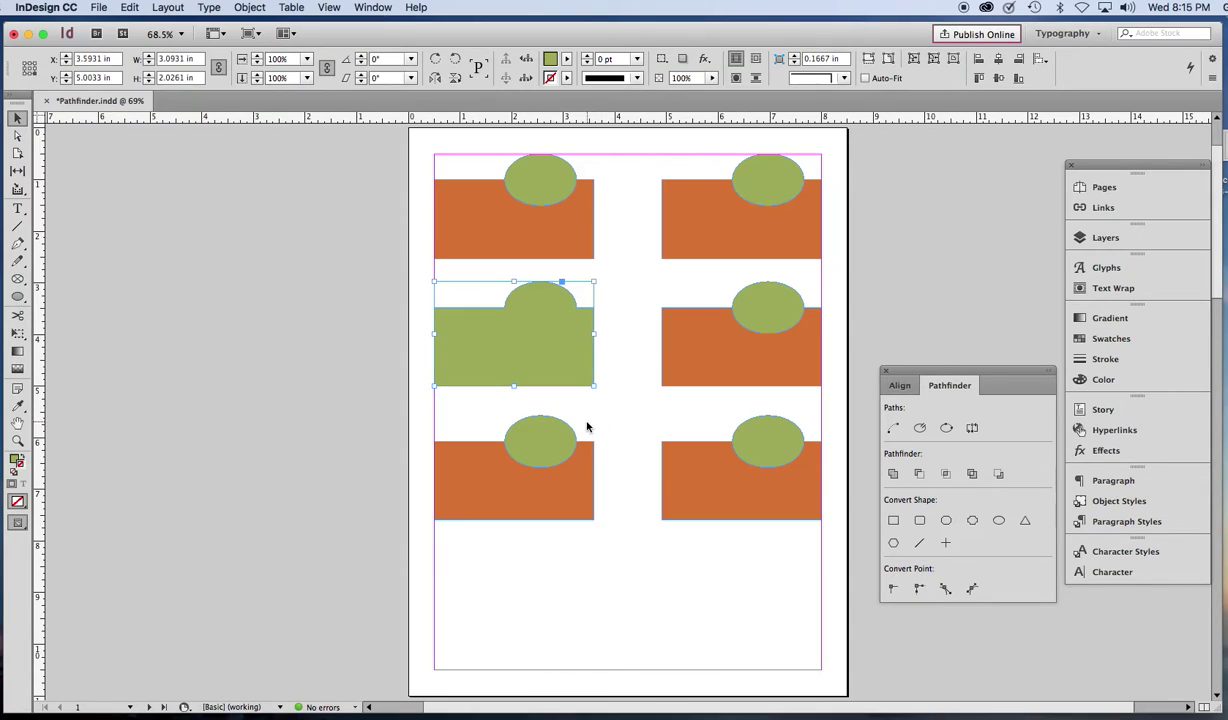
# Step: Try subtracting the ellipse from the bottom-left rectangle, then undo it
pyautogui.click(515, 499)
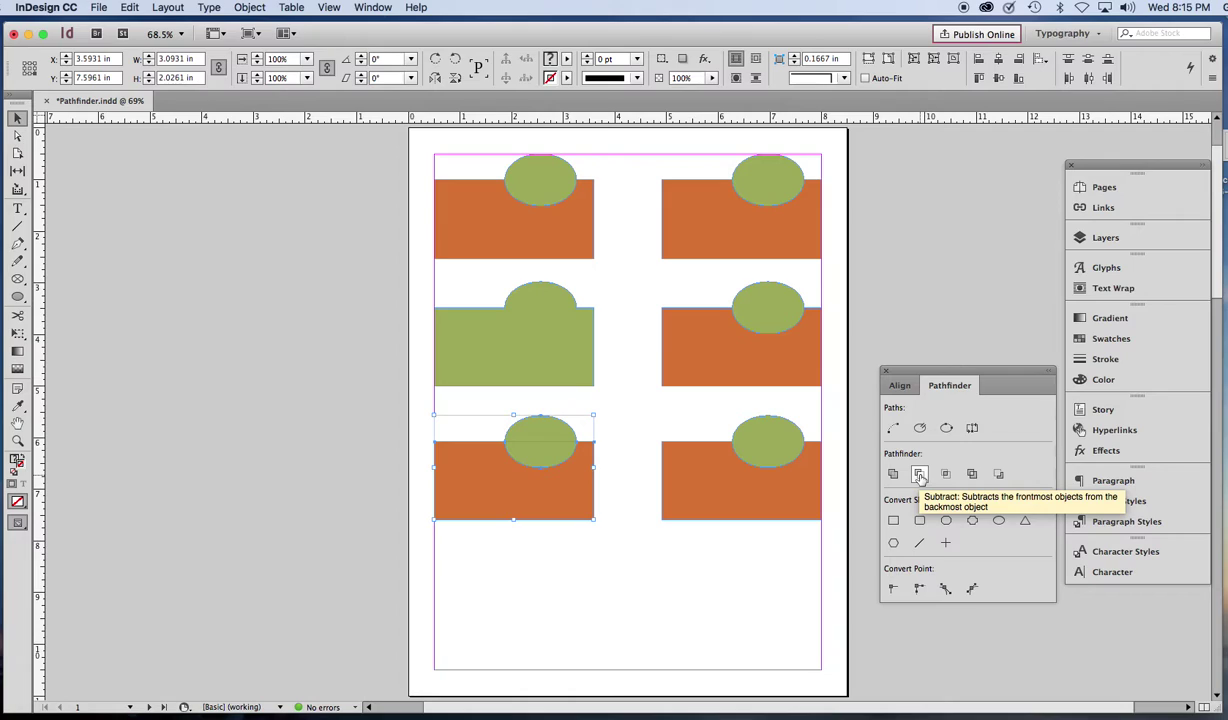
pyautogui.click(920, 475)
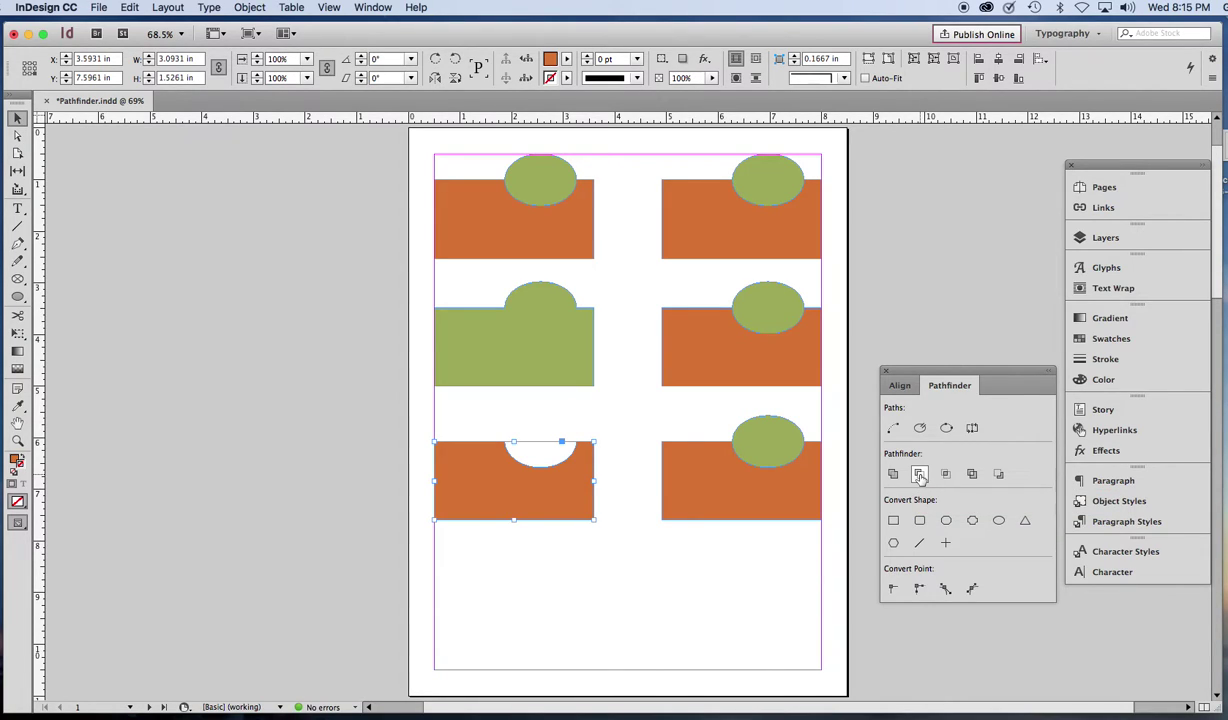
pyautogui.press('super+z')
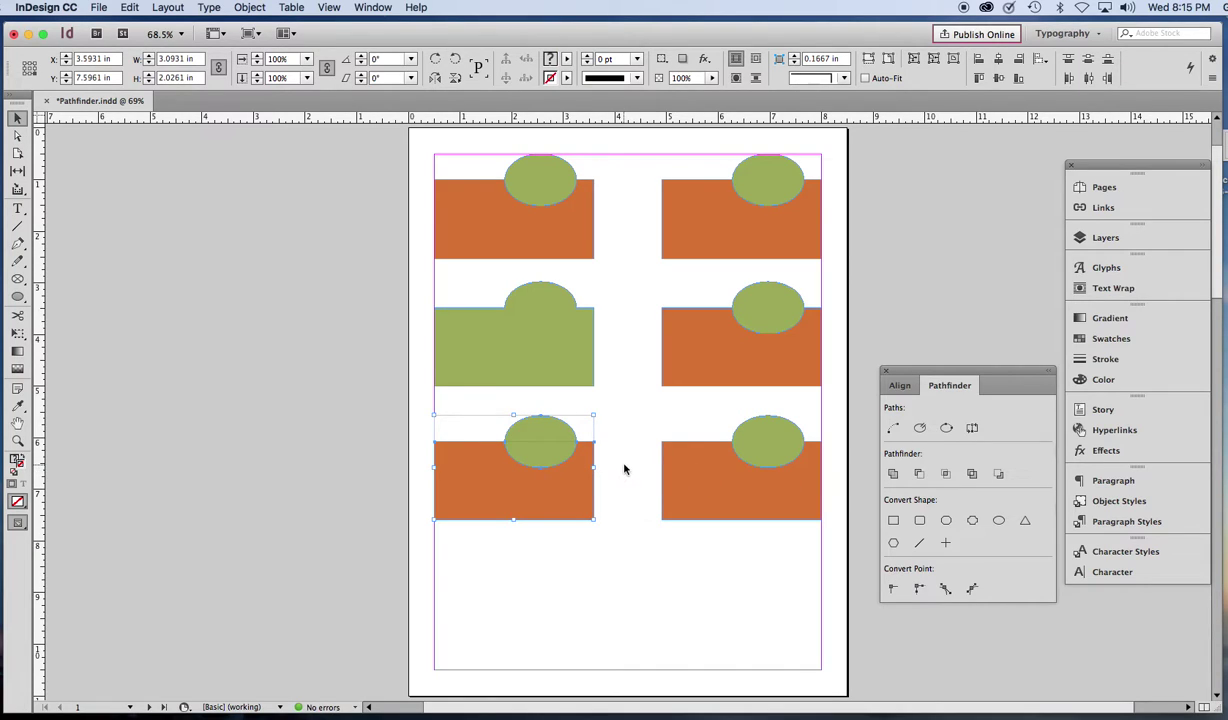
# Step: Move the ellipse inside the bottom-left rectangle and subtract it to punch an oval hole
pyautogui.click(625, 462)
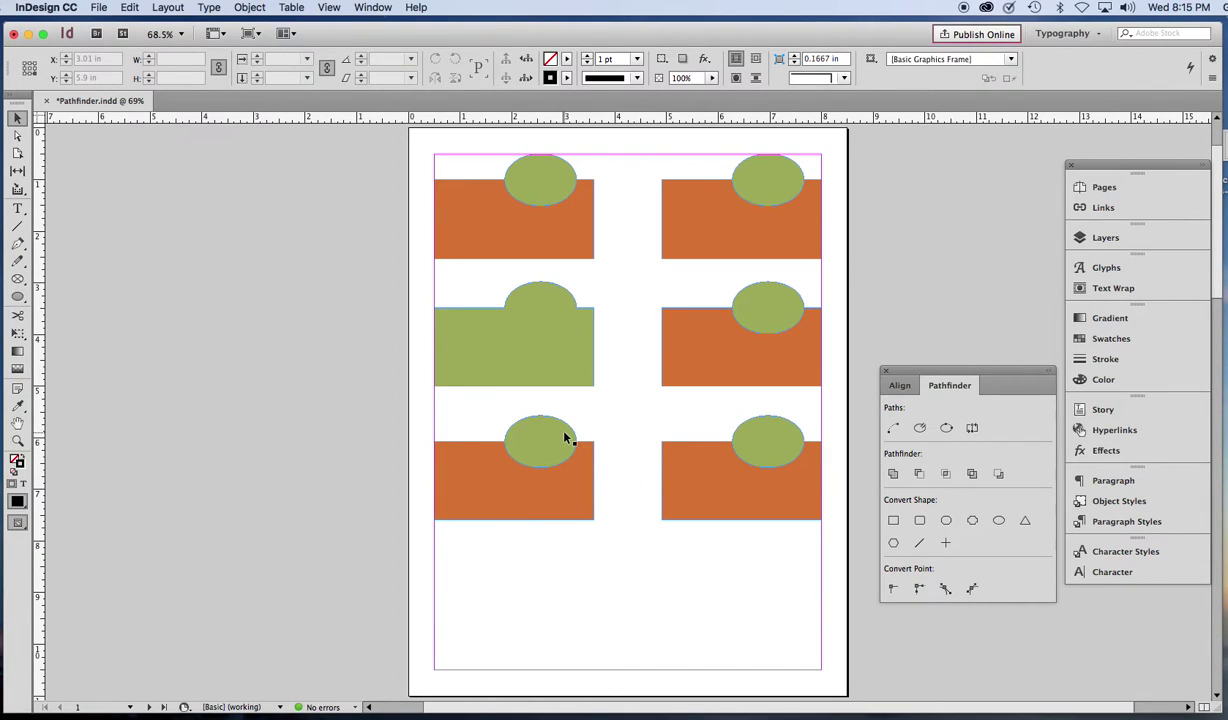
pyautogui.moveTo(566, 438); pyautogui.dragTo(542, 476)
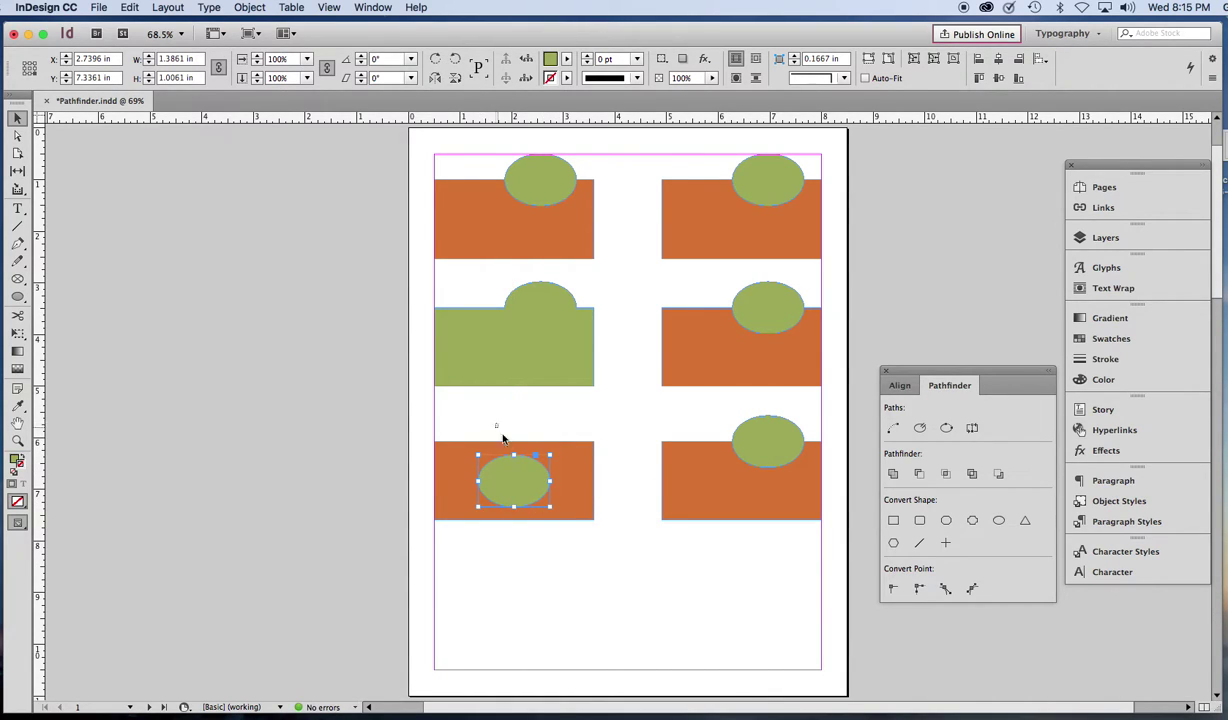
pyautogui.keyDown('shift'); pyautogui.click(520, 450); pyautogui.keyUp('shift')
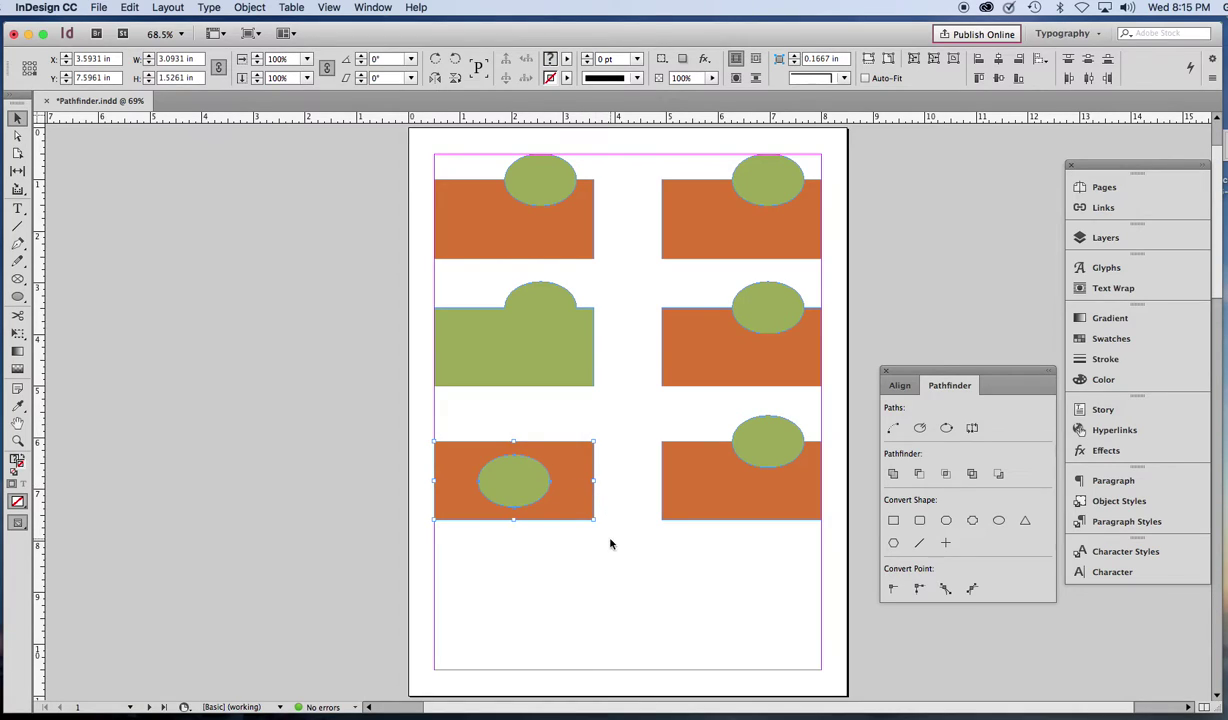
pyautogui.click(920, 475)
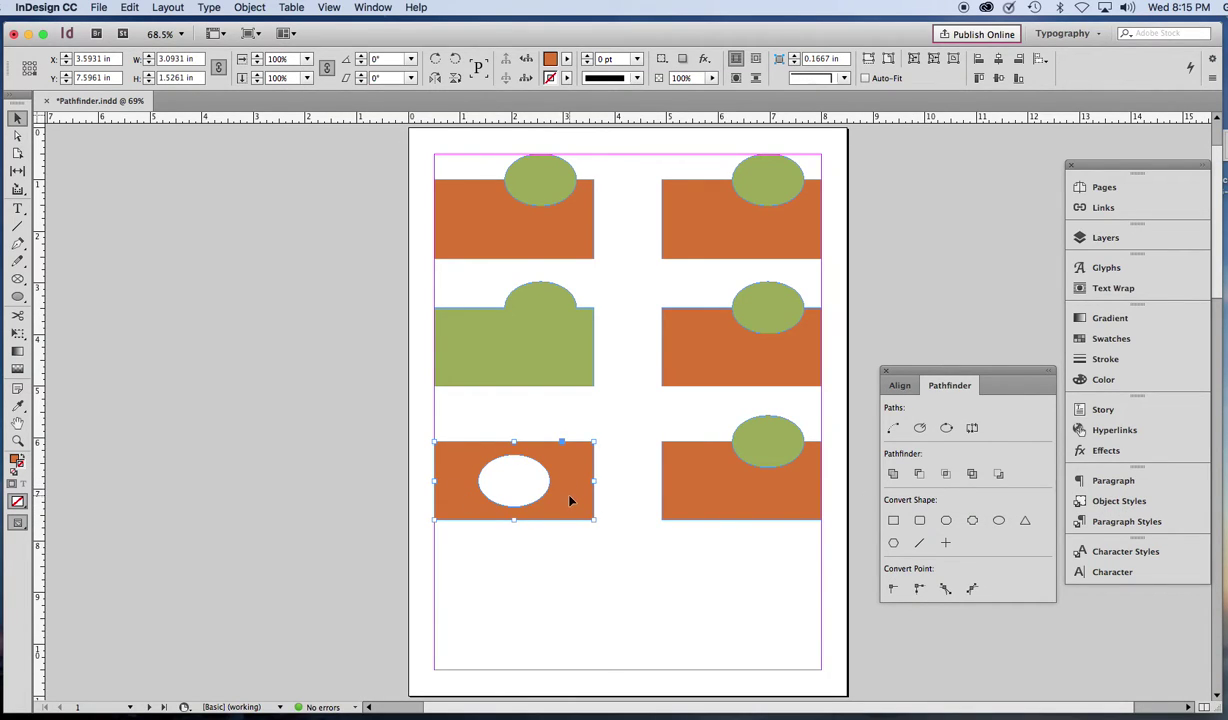
pyautogui.moveTo(570, 507)
pyautogui.mouseDown()
pyautogui.moveTo(492, 511)
pyautogui.moveTo(632, 419)
pyautogui.moveTo(617, 487)
pyautogui.moveTo(569, 508)
pyautogui.mouseUp()
pyautogui.moveTo(642, 158); pyautogui.dragTo(795, 238)
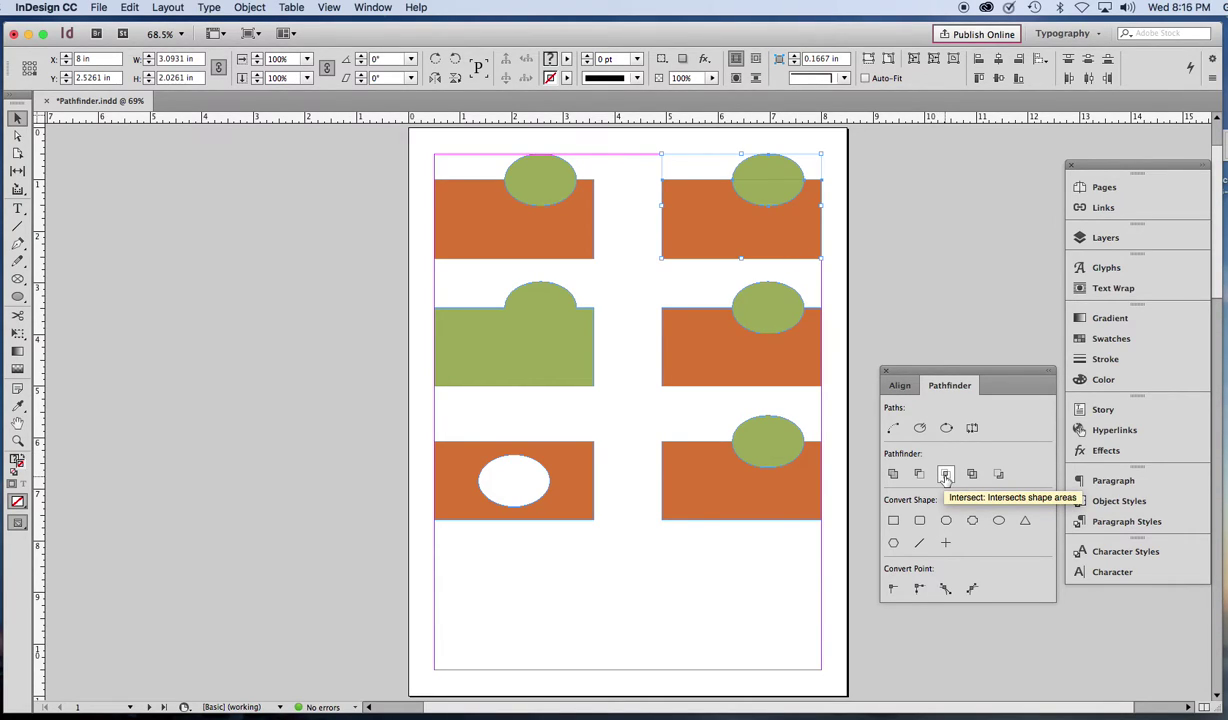
# Step: Apply Pathfinder Intersect to the top-right pair, leaving only their overlapping half-oval
pyautogui.click(945, 475)
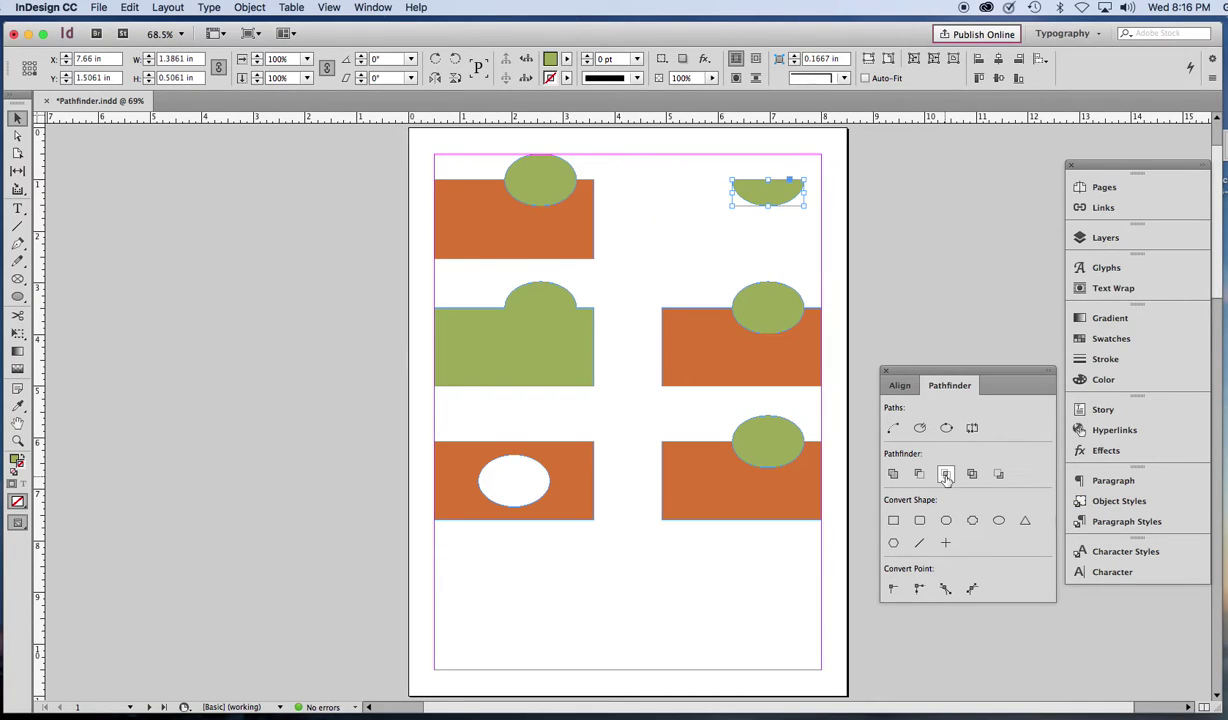
pyautogui.press('super+z')
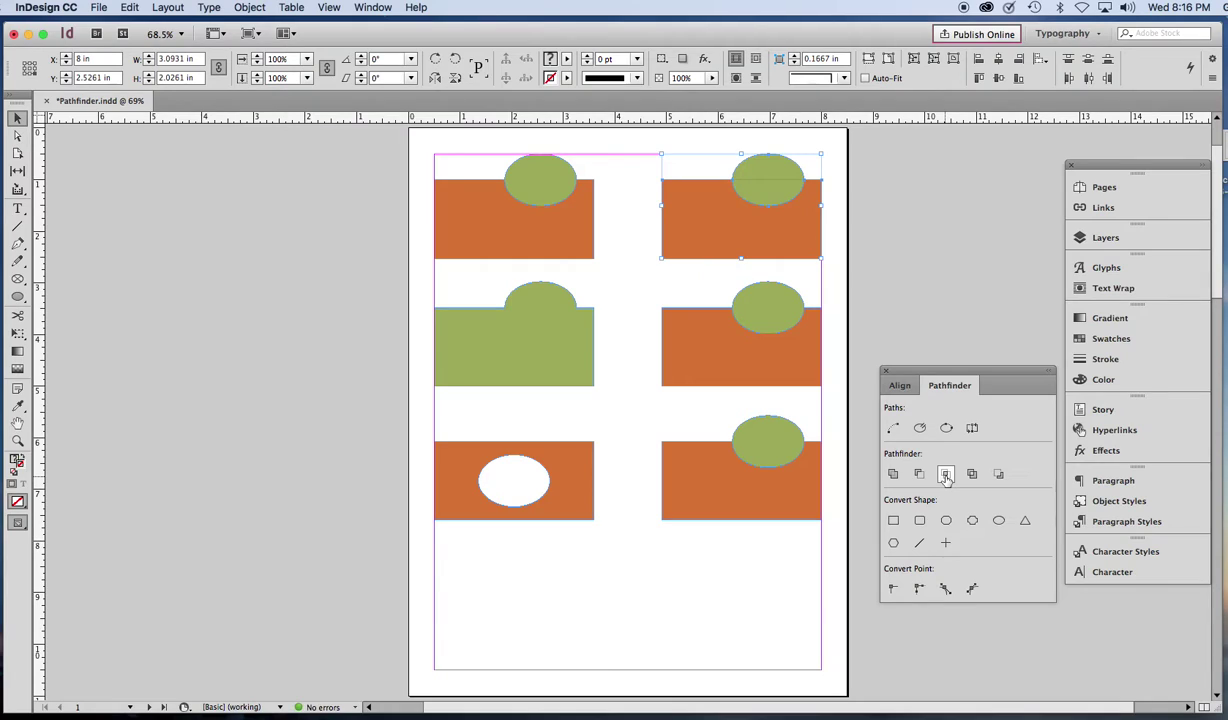
pyautogui.click(945, 475)
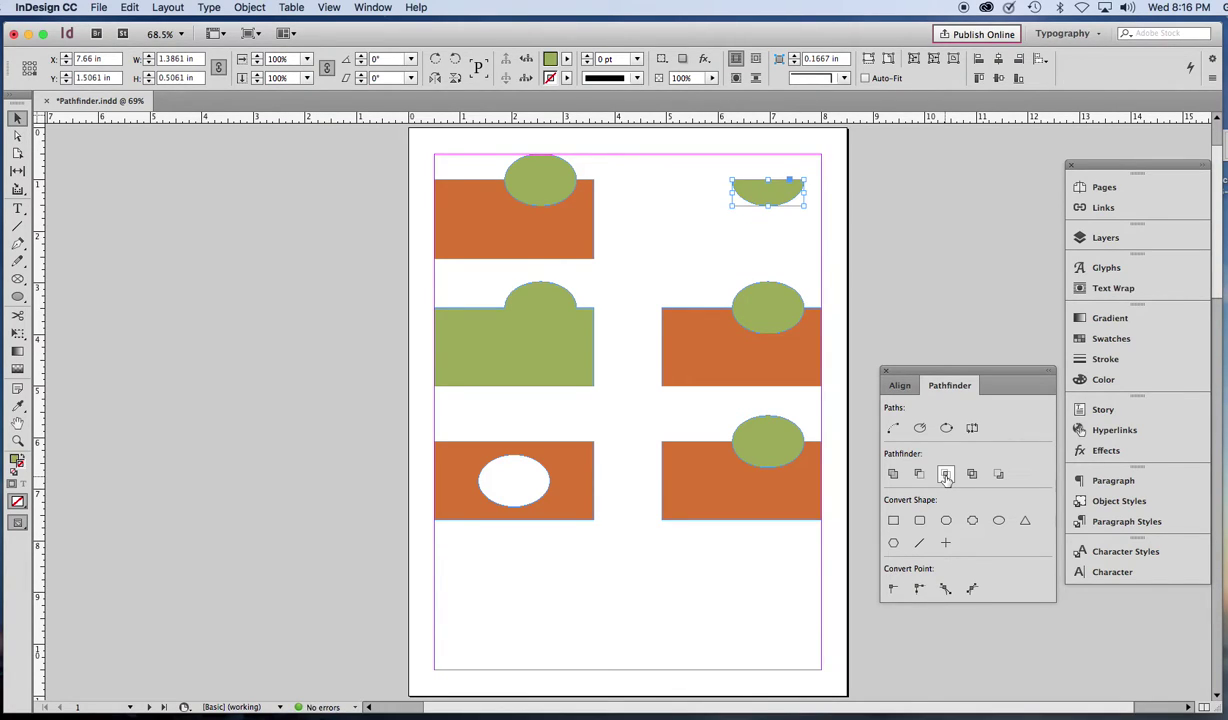
# Step: Apply Exclude Overlap to the middle-right rectangle and ellipse, then nudge the result up
pyautogui.click(833, 354)
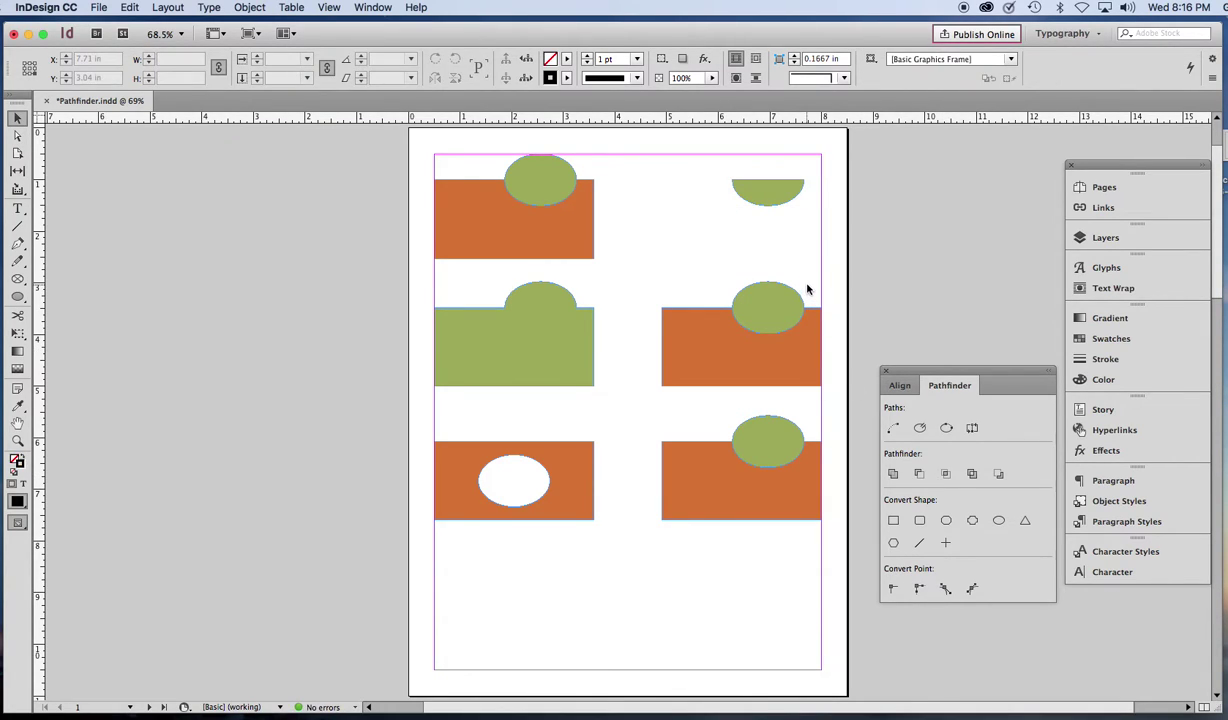
pyautogui.click(757, 346)
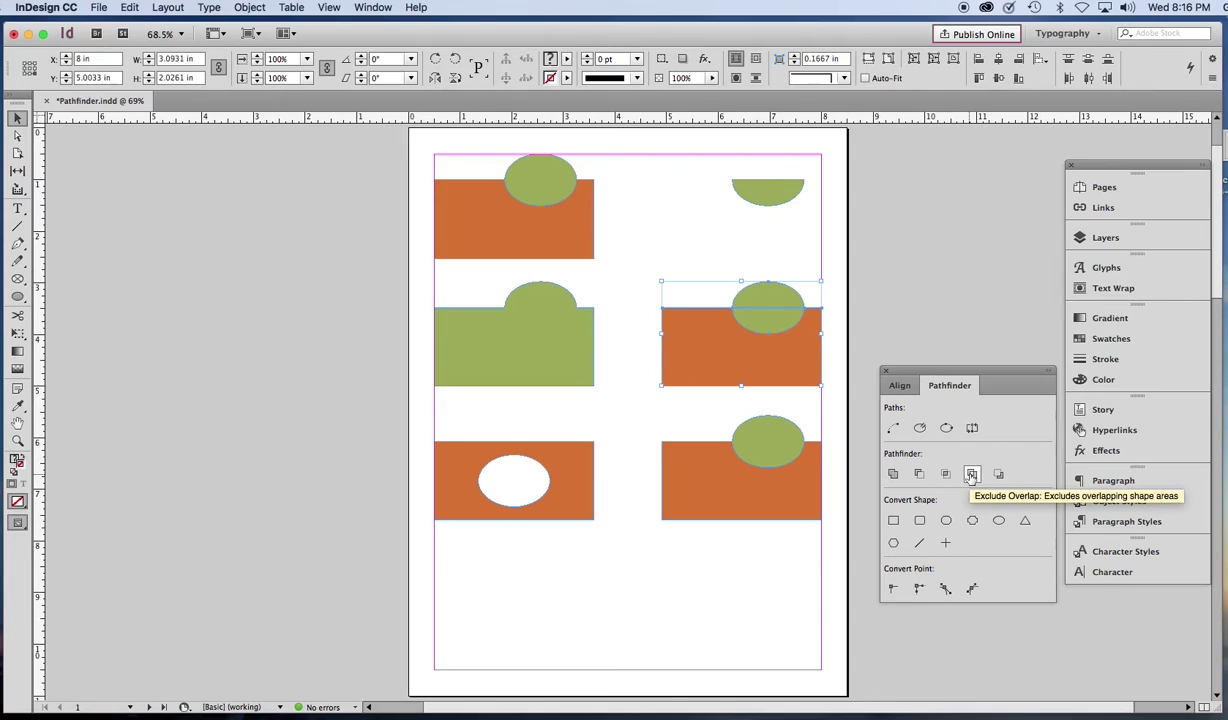
pyautogui.click(971, 475)
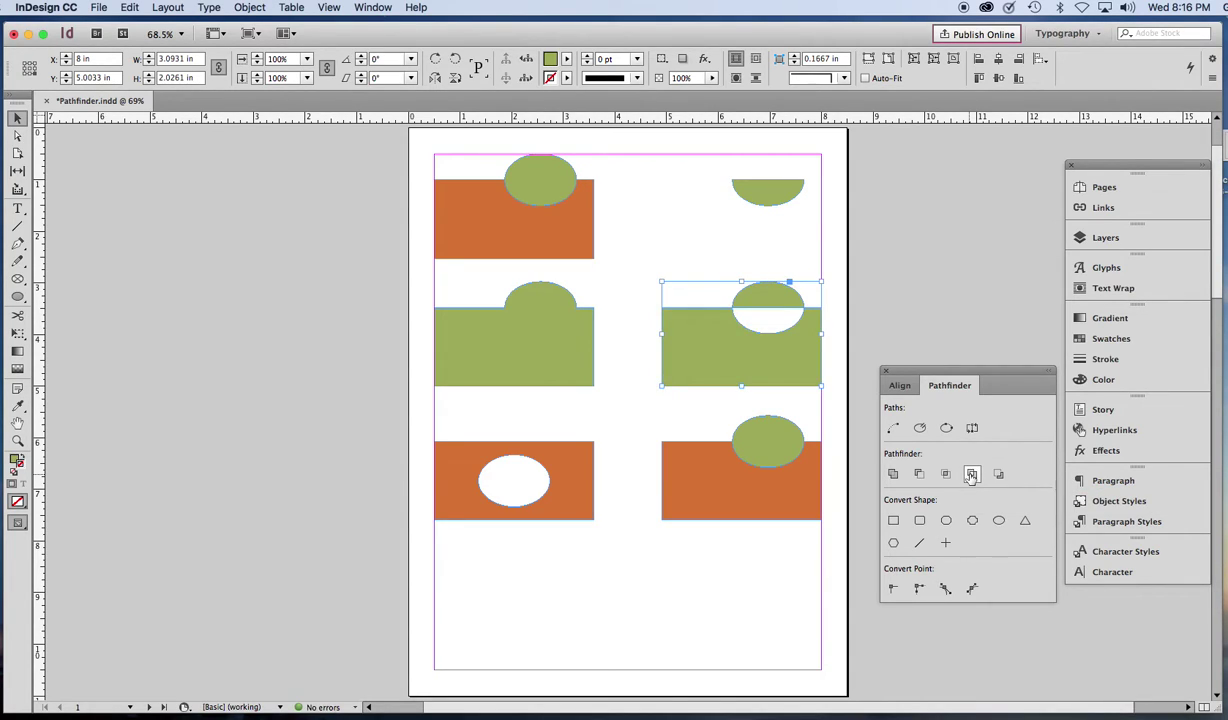
pyautogui.moveTo(791, 369)
pyautogui.mouseDown()
pyautogui.moveTo(671, 339)
pyautogui.moveTo(643, 312)
pyautogui.moveTo(598, 301)
pyautogui.moveTo(788, 357)
pyautogui.mouseUp()
pyautogui.moveTo(709, 411); pyautogui.dragTo(792, 493)
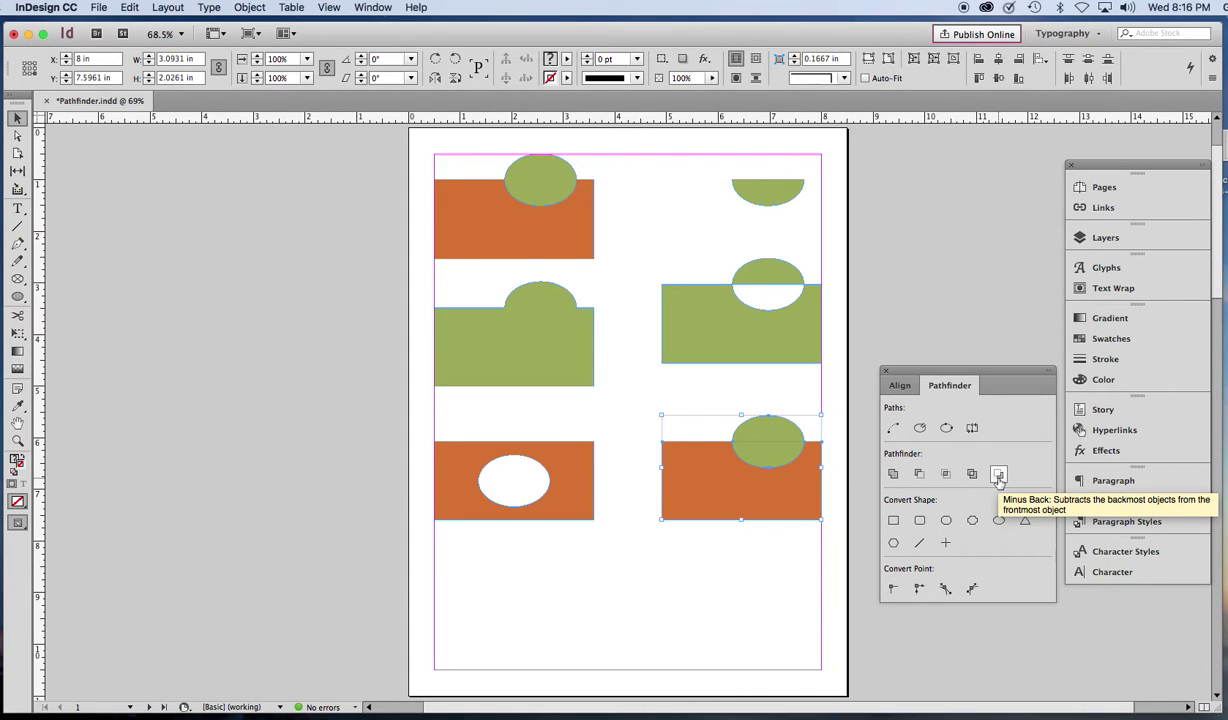
# Step: Apply Minus Back to the bottom-right pair for a green half-oval, then raise the holed rectangle
pyautogui.click(999, 476)
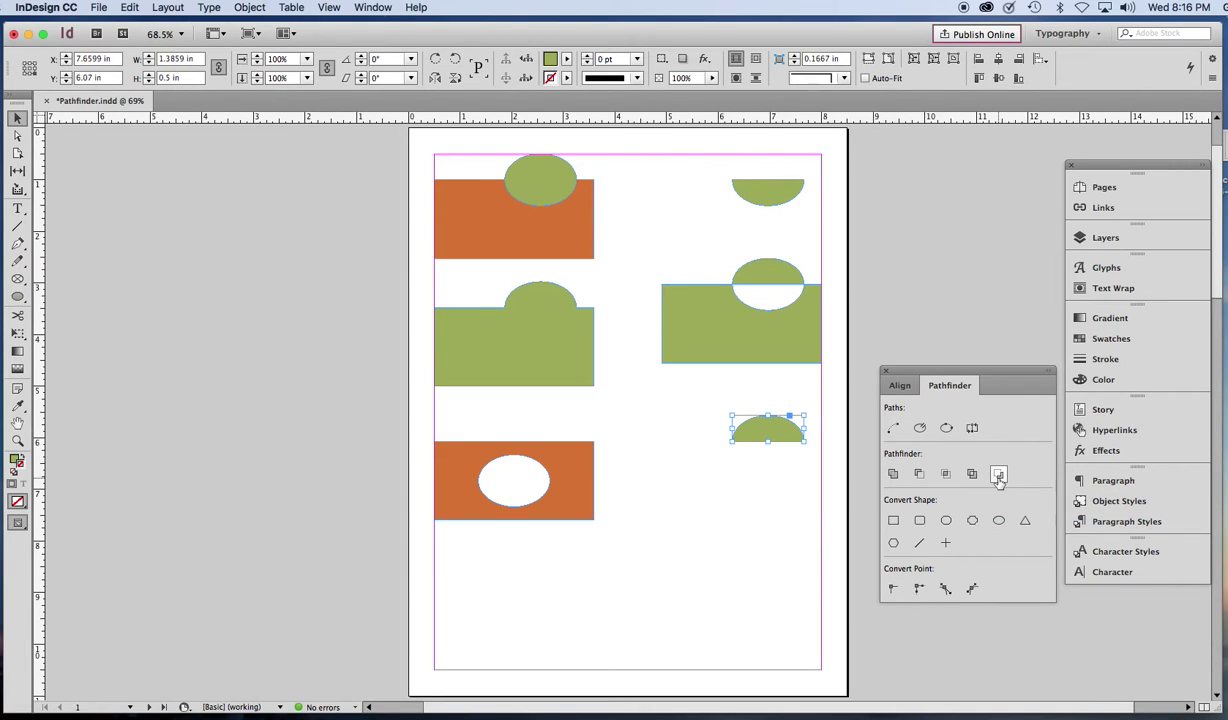
pyautogui.press('super+z')
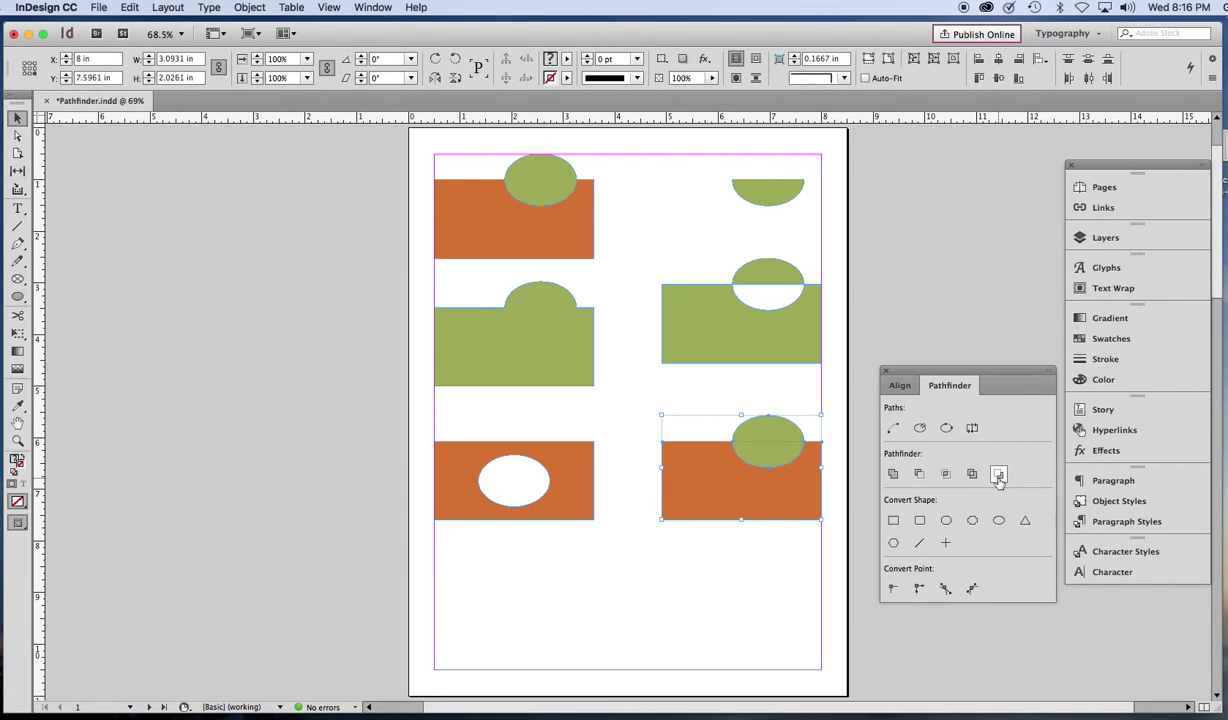
pyautogui.click(998, 476)
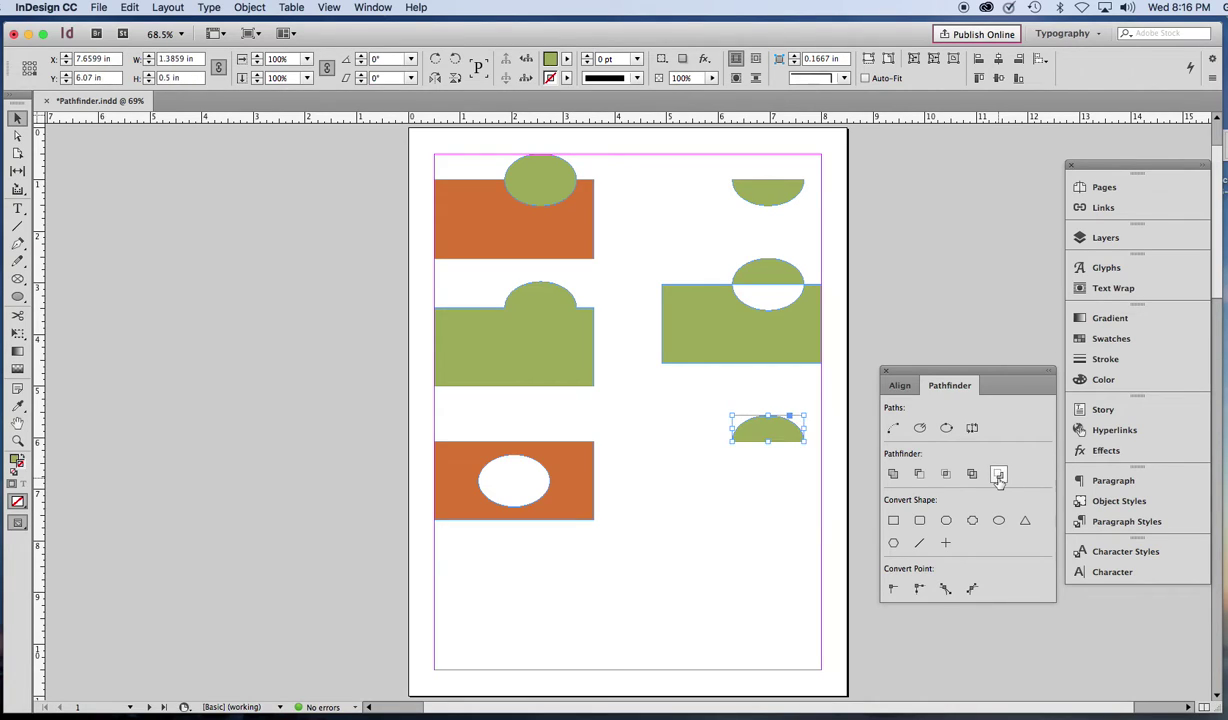
pyautogui.click(710, 527)
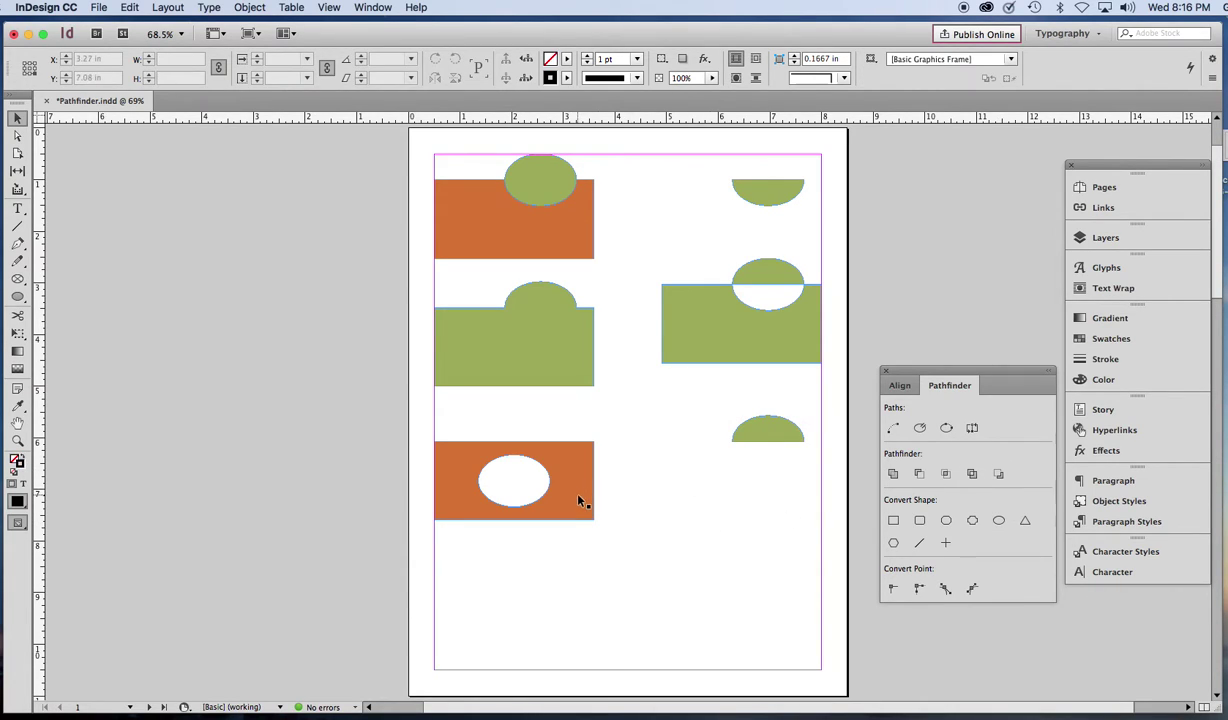
pyautogui.moveTo(580, 497); pyautogui.dragTo(570, 461)
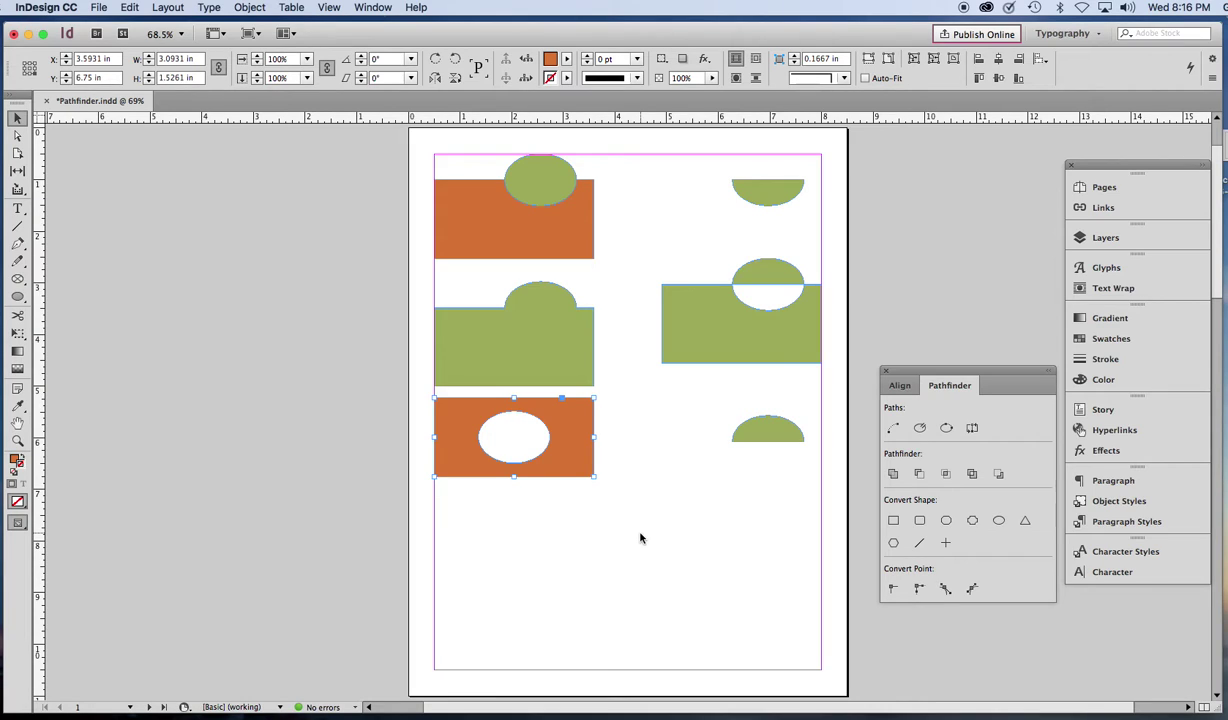
# Step: Zoom in and draw a freehand cloud outline with the Pencil tool below the holed rectangle
pyautogui.press('super+equal')
pyautogui.press('super+equal')
pyautogui.press('super+equal')
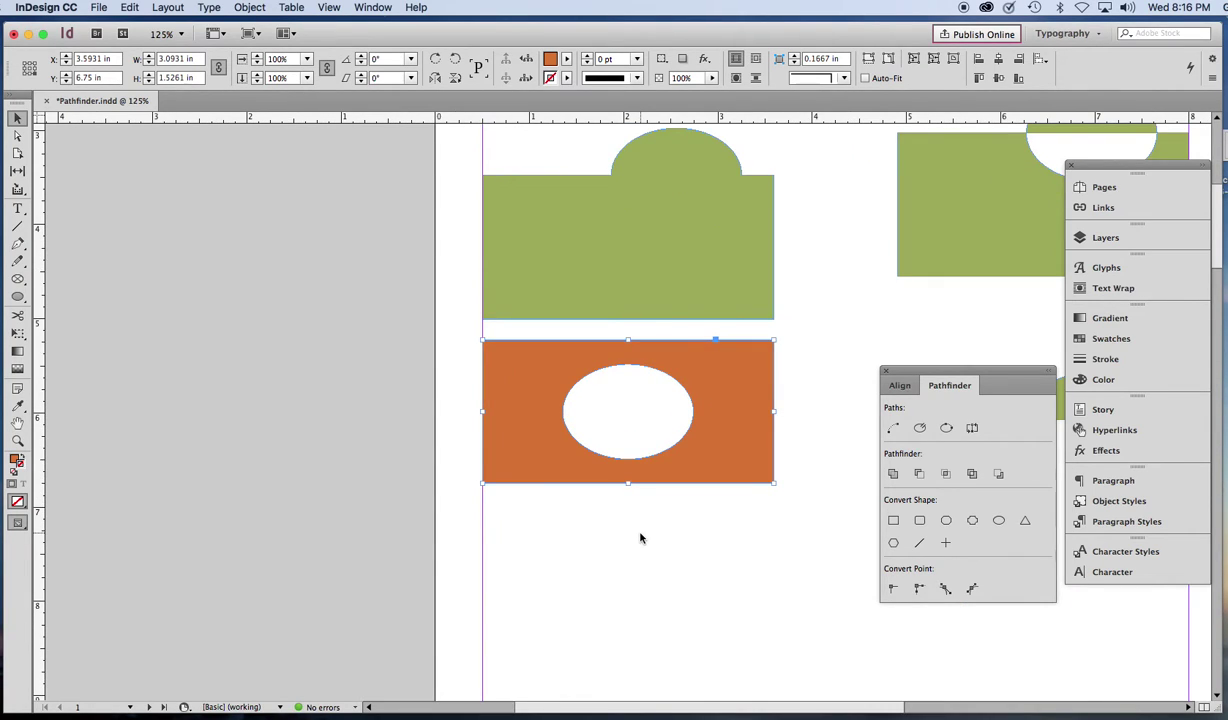
pyautogui.scroll(-3, 833, 543)
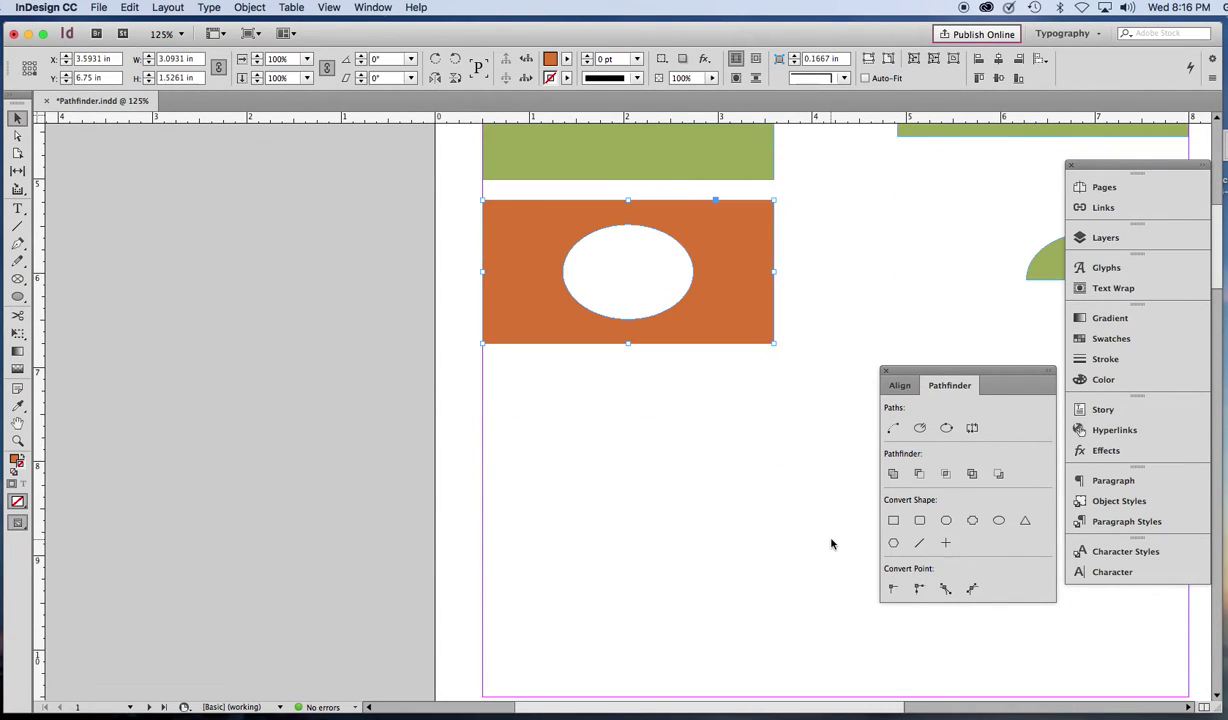
pyautogui.click(673, 528)
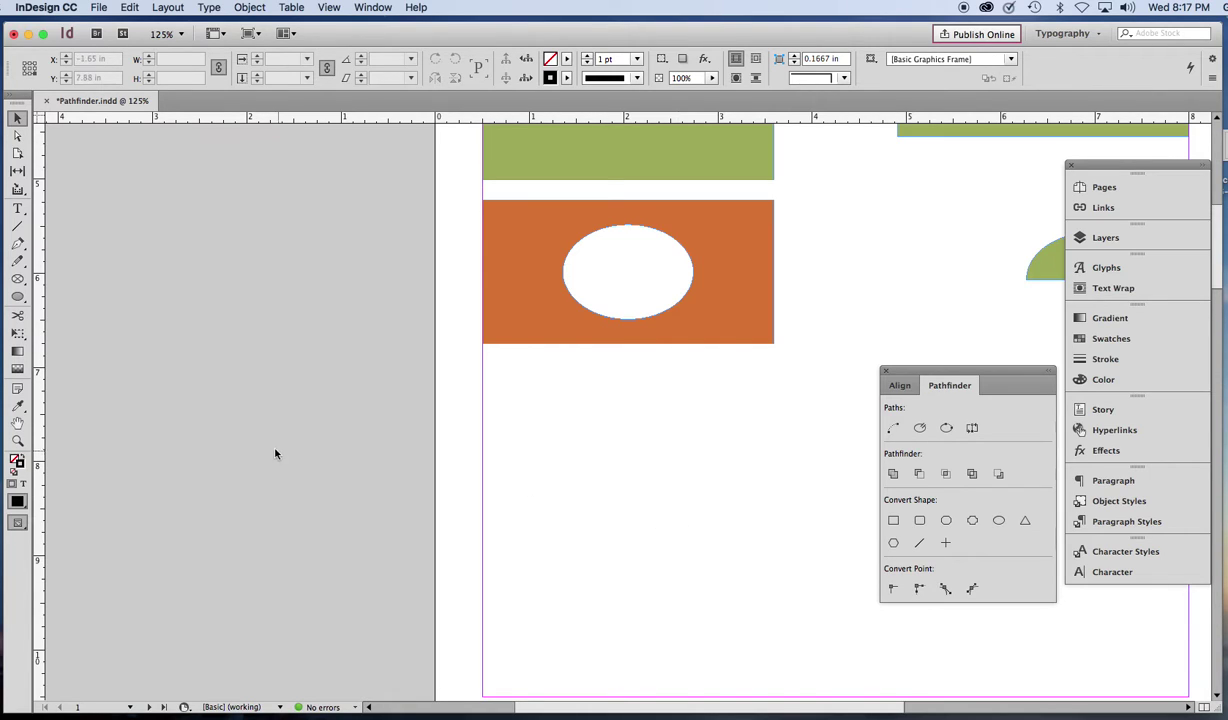
pyautogui.click(17, 260)
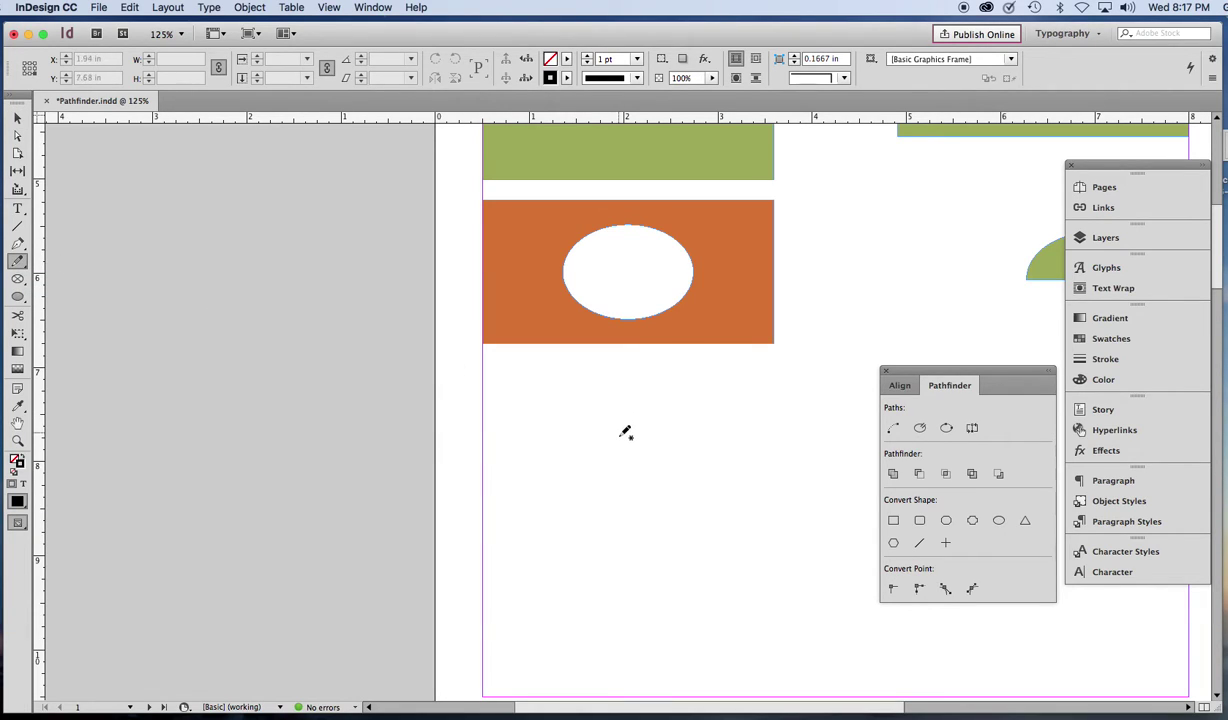
pyautogui.moveTo(626, 433)
pyautogui.mouseDown()
pyautogui.moveTo(659, 422)
pyautogui.moveTo(673, 450)
pyautogui.moveTo(715, 453)
pyautogui.moveTo(693, 485)
pyautogui.moveTo(677, 485)
pyautogui.moveTo(723, 508)
pyautogui.moveTo(717, 529)
pyautogui.moveTo(669, 562)
pyautogui.moveTo(642, 542)
pyautogui.moveTo(594, 548)
pyautogui.moveTo(563, 513)
pyautogui.moveTo(583, 506)
pyautogui.moveTo(560, 467)
pyautogui.moveTo(607, 470)
pyautogui.moveTo(587, 448)
pyautogui.moveTo(627, 434)
pyautogui.mouseUp()
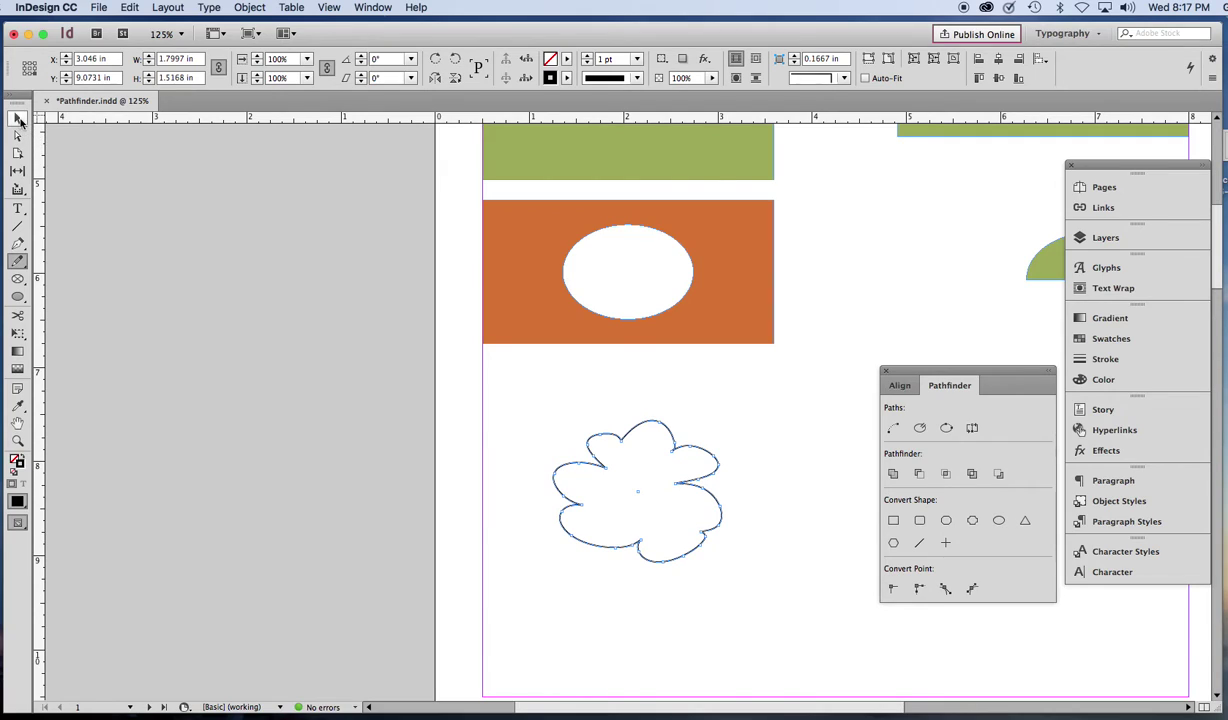
pyautogui.click(17, 119)
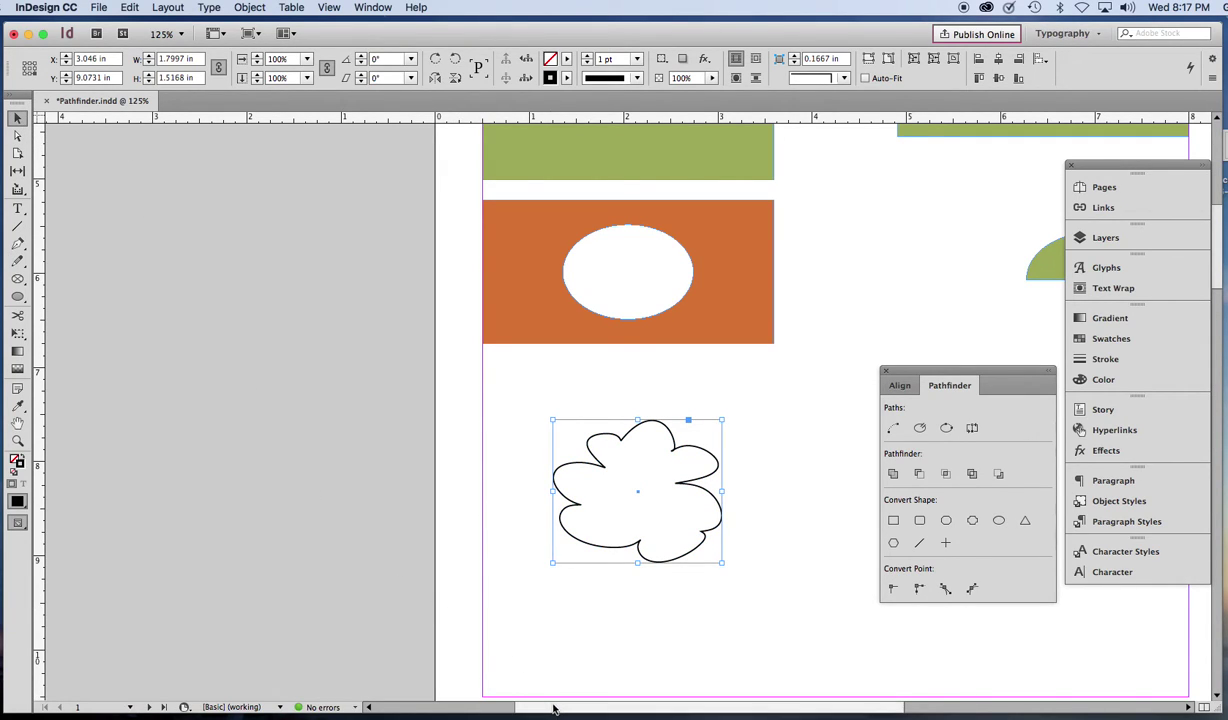
pyautogui.moveTo(554, 710); pyautogui.dragTo(656, 710)
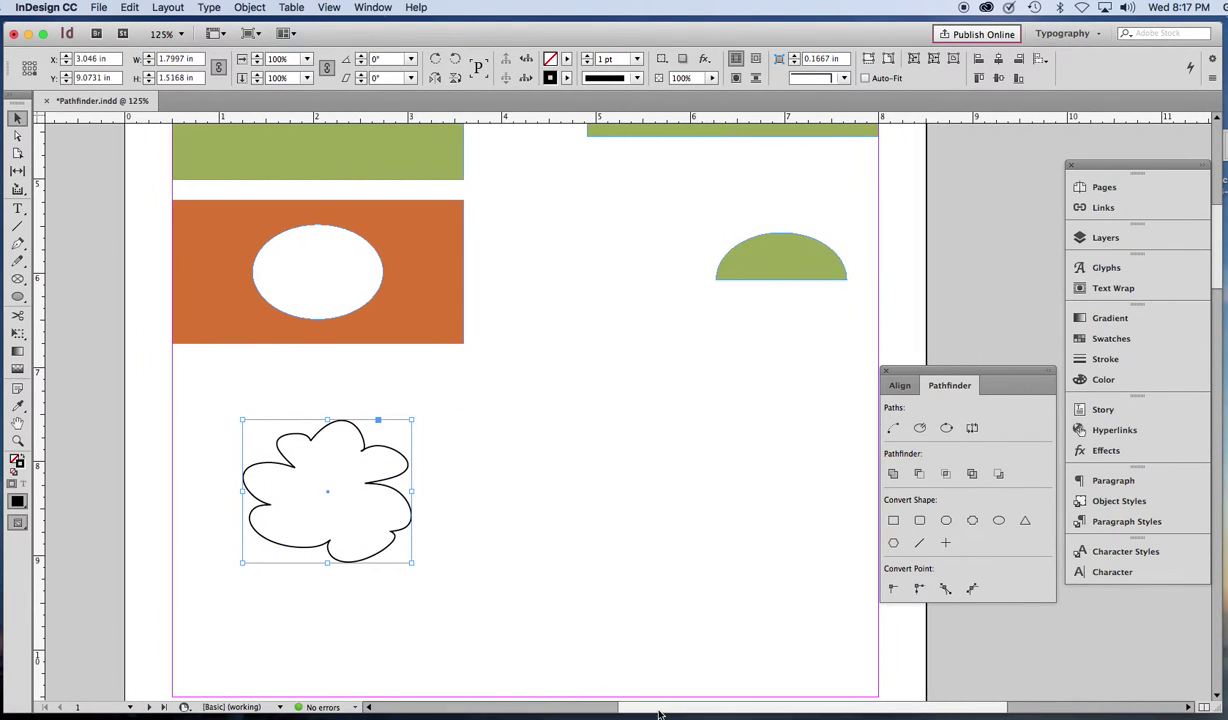
# Step: Draw several overlapping ellipses forming a cloud cluster, then marquee-select them all
pyautogui.click(651, 658)
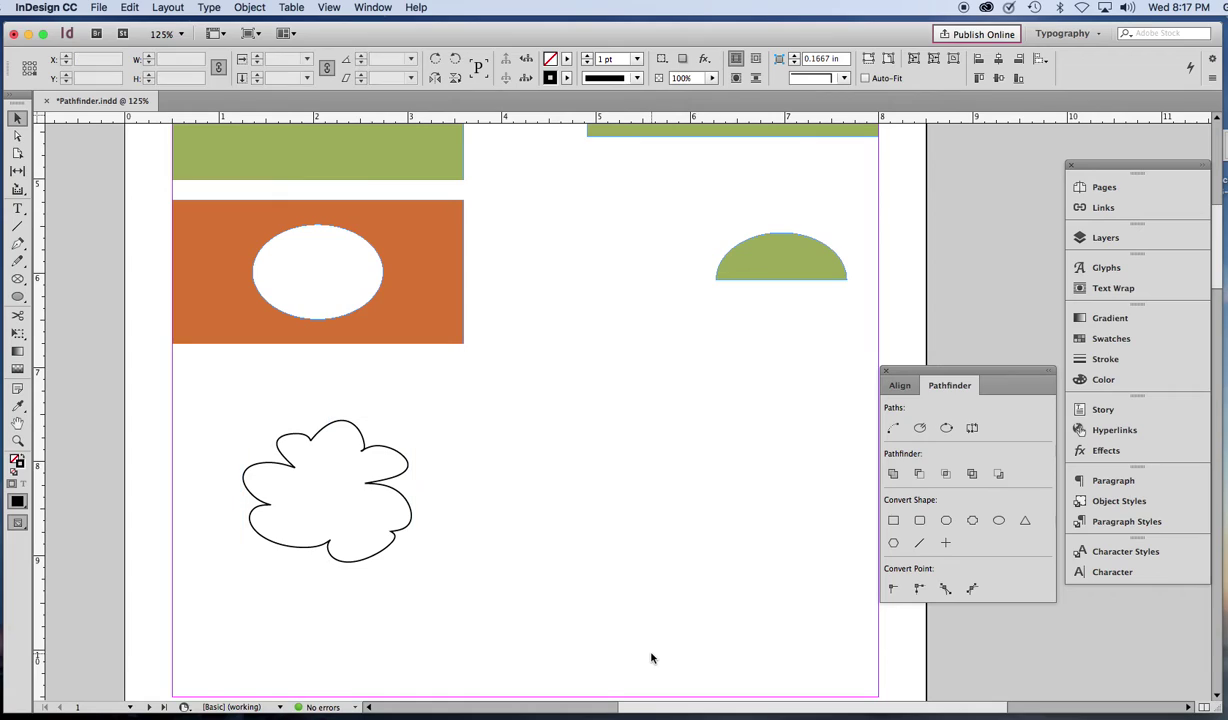
pyautogui.click(17, 297)
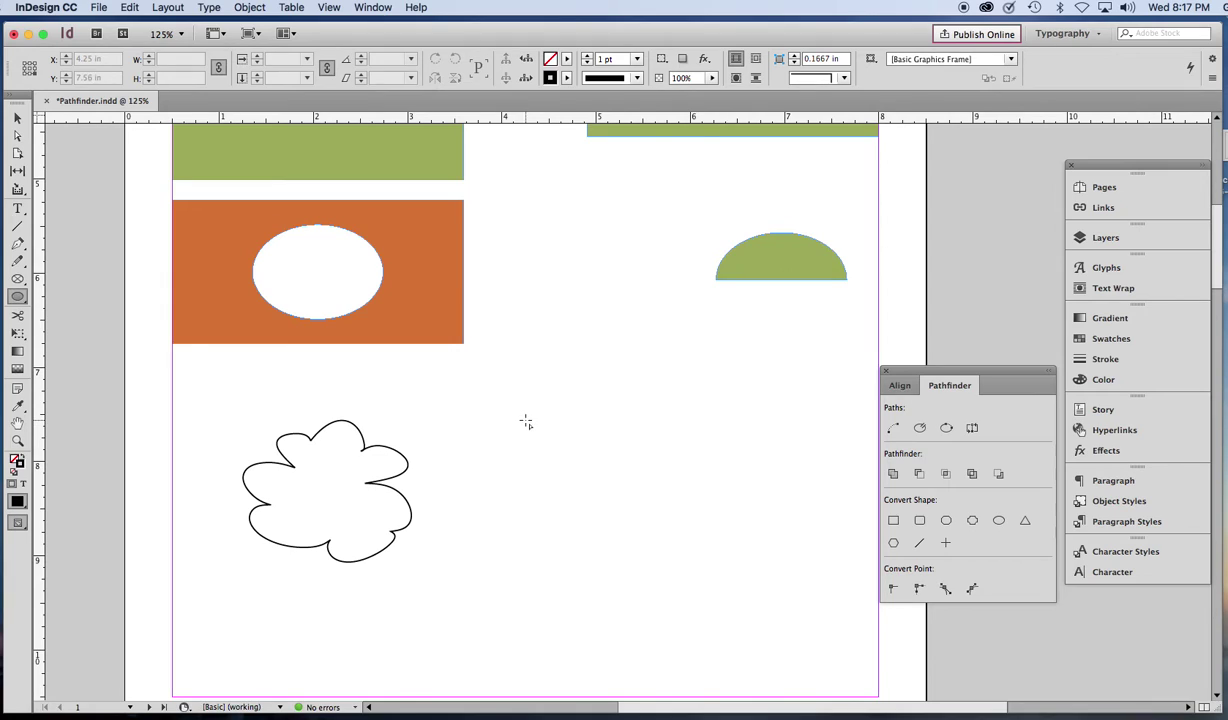
pyautogui.moveTo(530, 418); pyautogui.dragTo(601, 470)
pyautogui.moveTo(532, 497); pyautogui.dragTo(581, 516)
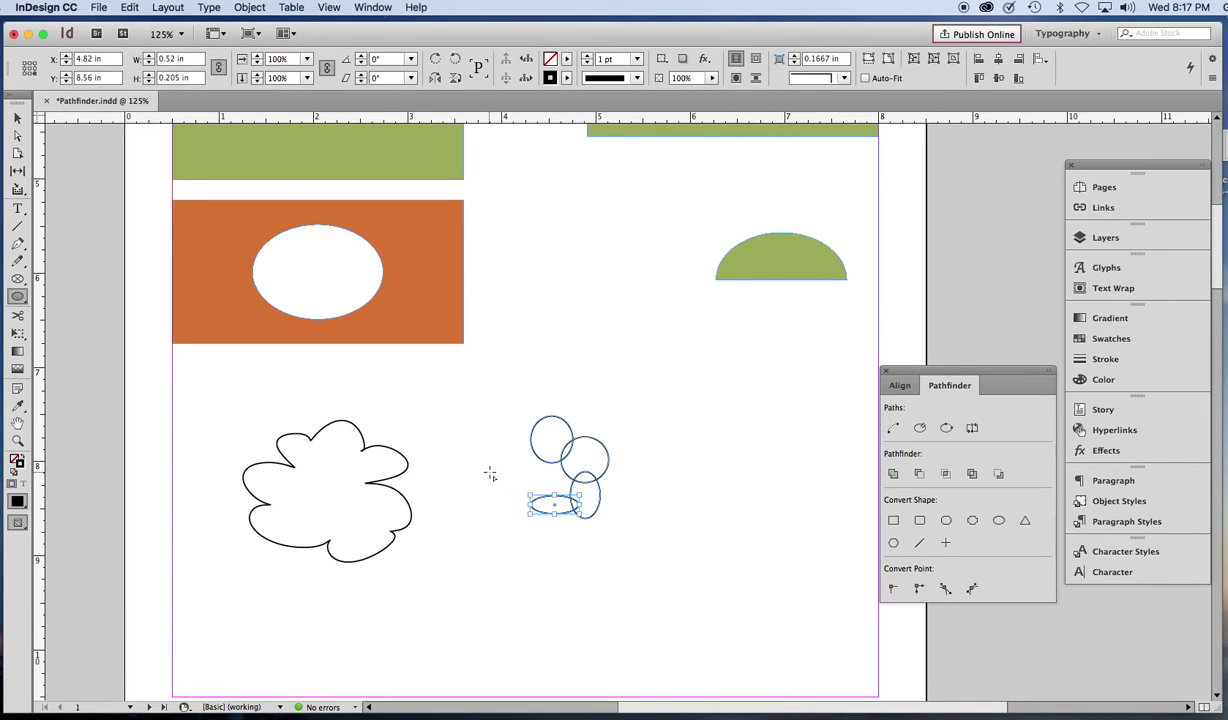
pyautogui.moveTo(488, 470); pyautogui.dragTo(540, 520)
pyautogui.moveTo(485, 438); pyautogui.dragTo(517, 484)
pyautogui.moveTo(503, 422); pyautogui.dragTo(594, 508)
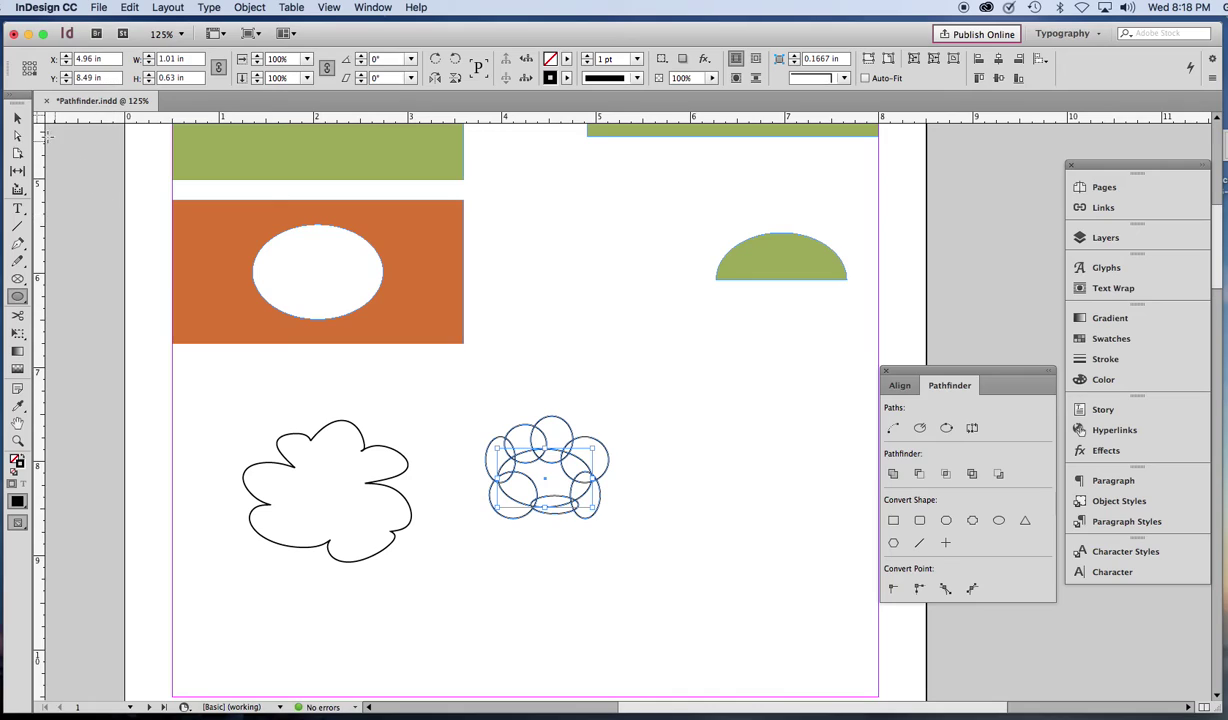
pyautogui.click(17, 118)
pyautogui.moveTo(480, 401); pyautogui.dragTo(628, 540)
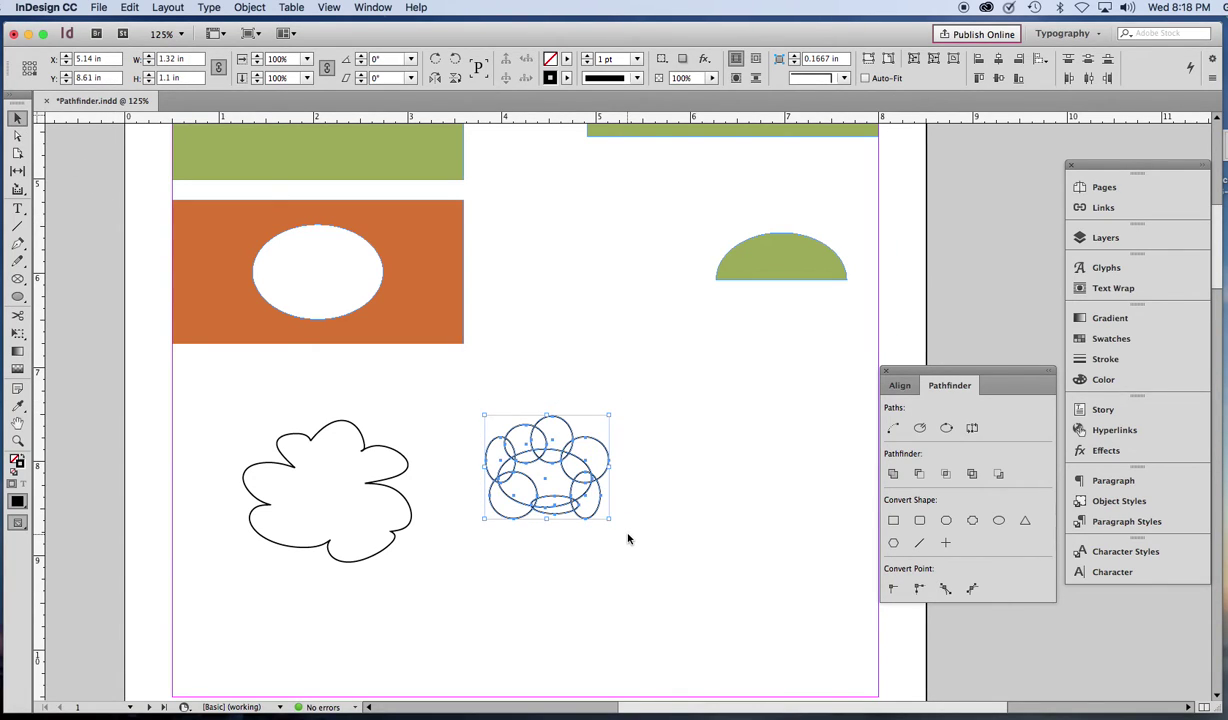
# Step: Combine the ellipses with Pathfinder Add and stretch the cloud to about 1.43 in wide
pyautogui.click(893, 475)
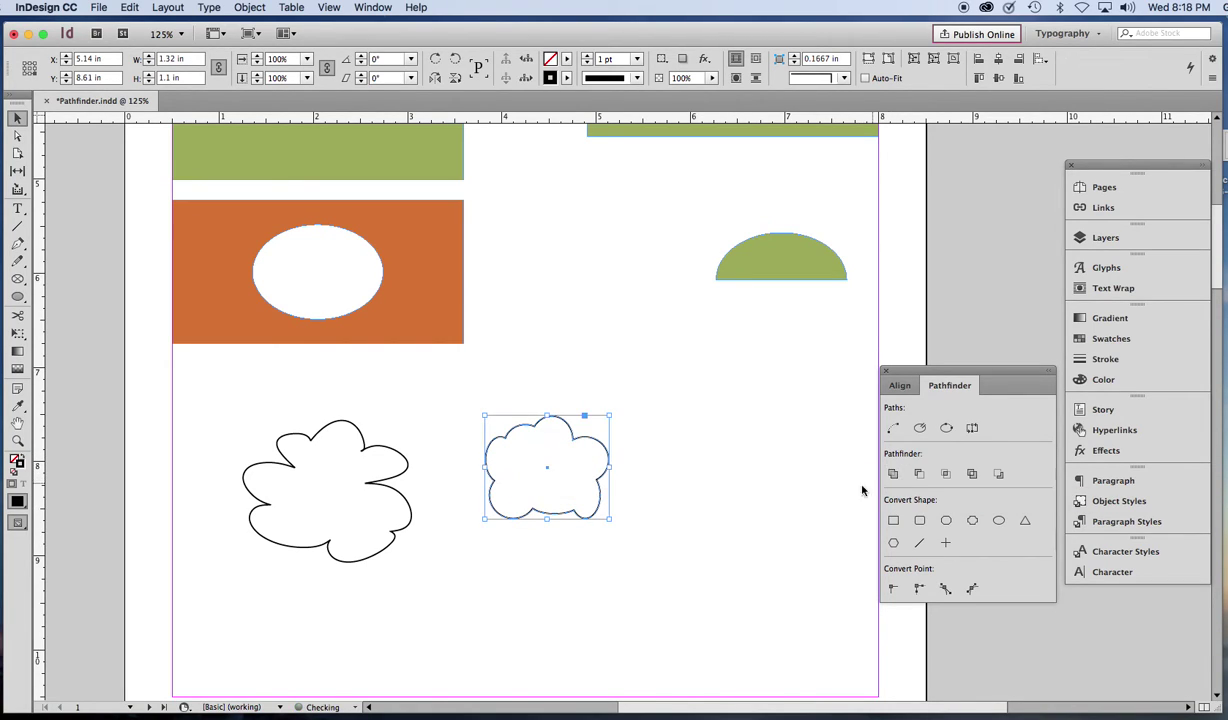
pyautogui.click(614, 500)
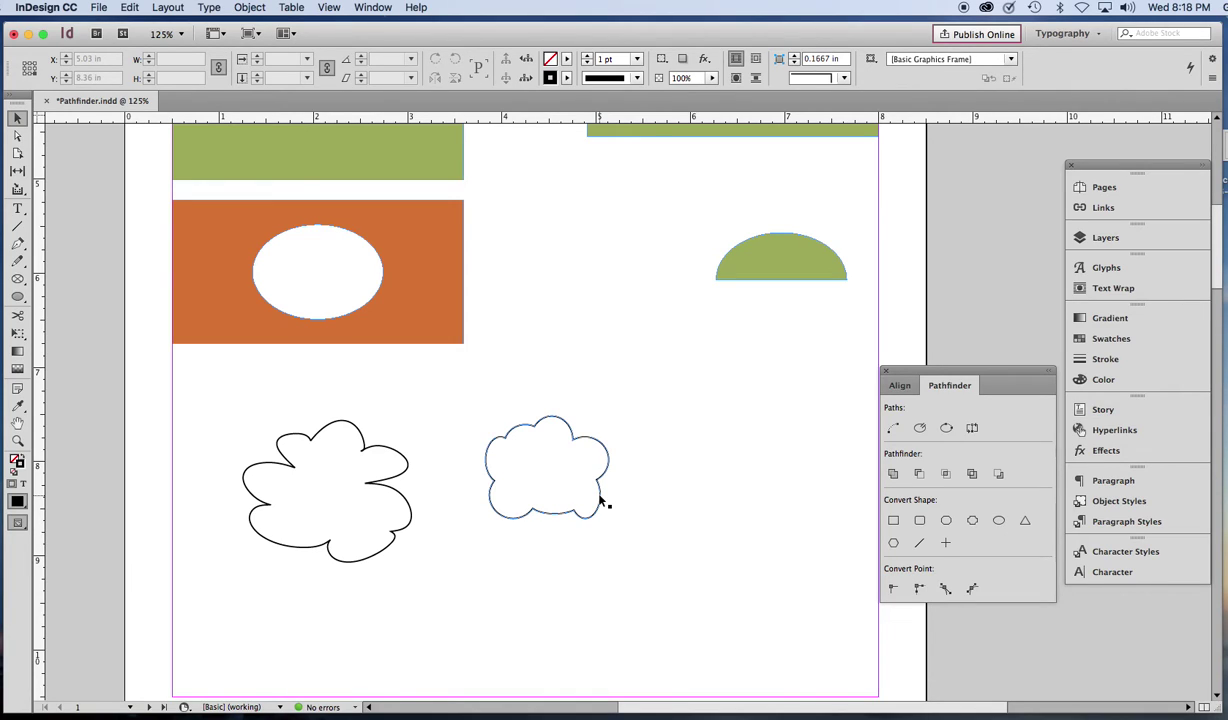
pyautogui.click(600, 500)
pyautogui.moveTo(609, 467); pyautogui.dragTo(623, 467)
pyautogui.click(642, 482)
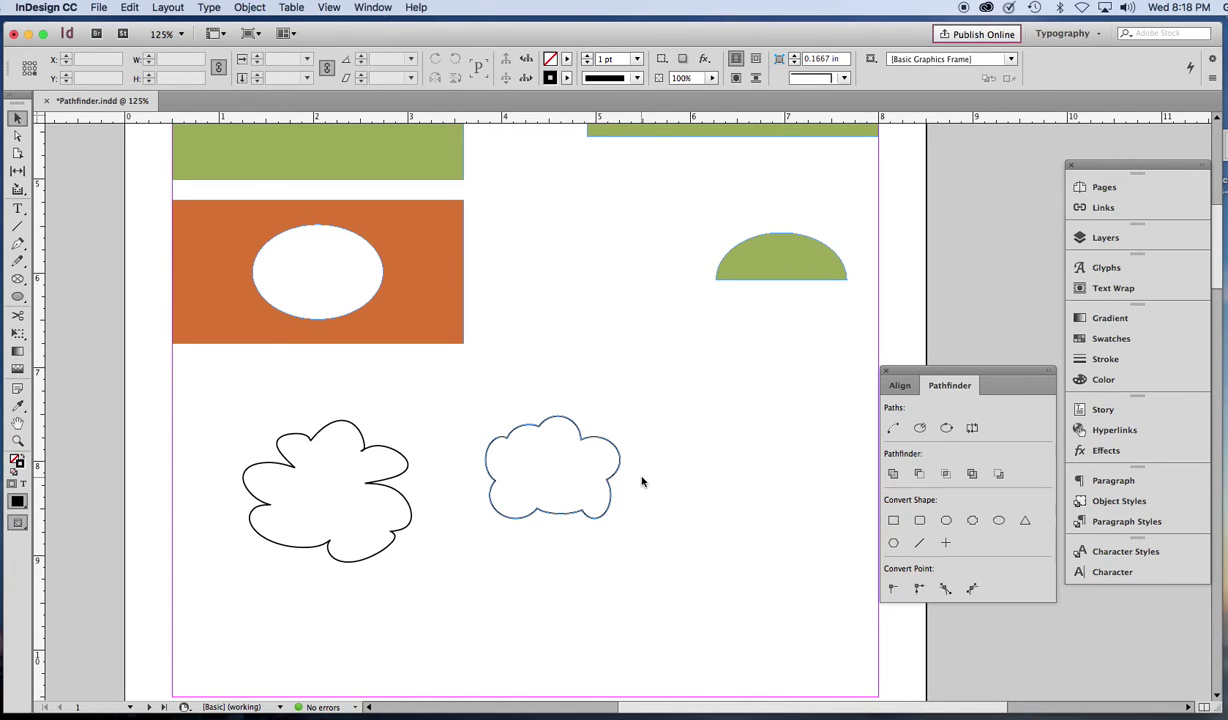
# Step: Fit the page, scroll to page 2, close the Pathfinder panel and zoom to 100%
pyautogui.press('super+0')
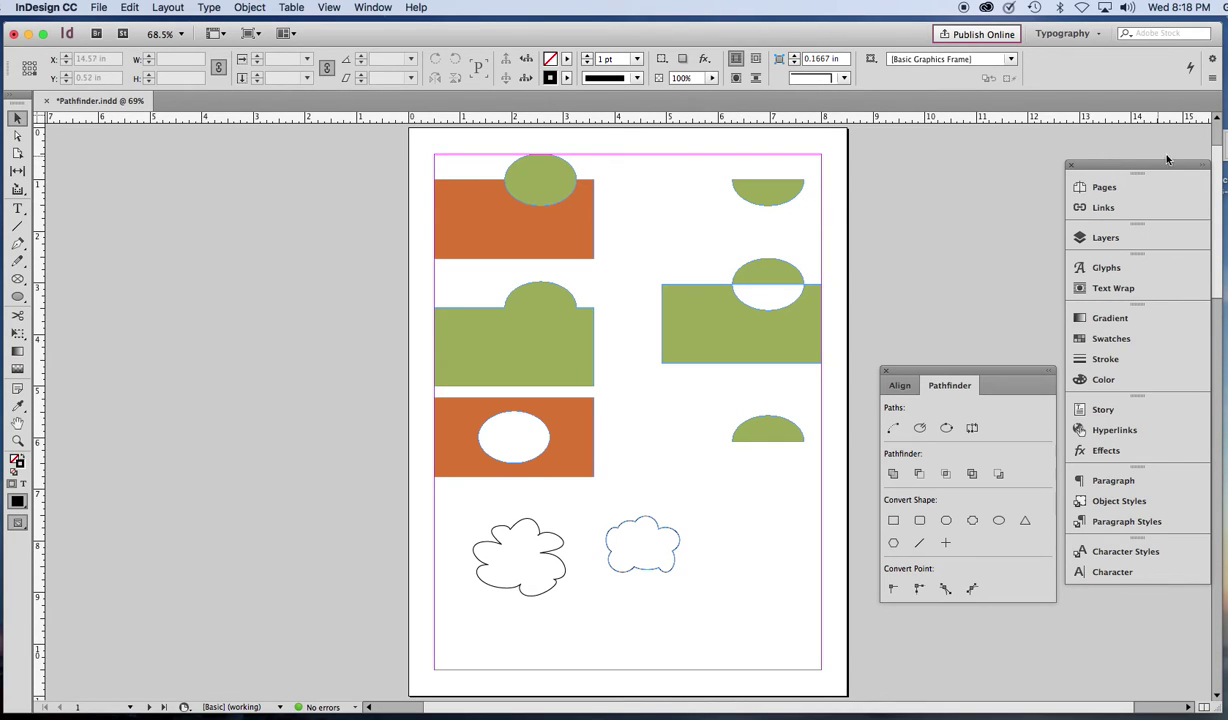
pyautogui.moveTo(1218, 158); pyautogui.dragTo(1187, 320)
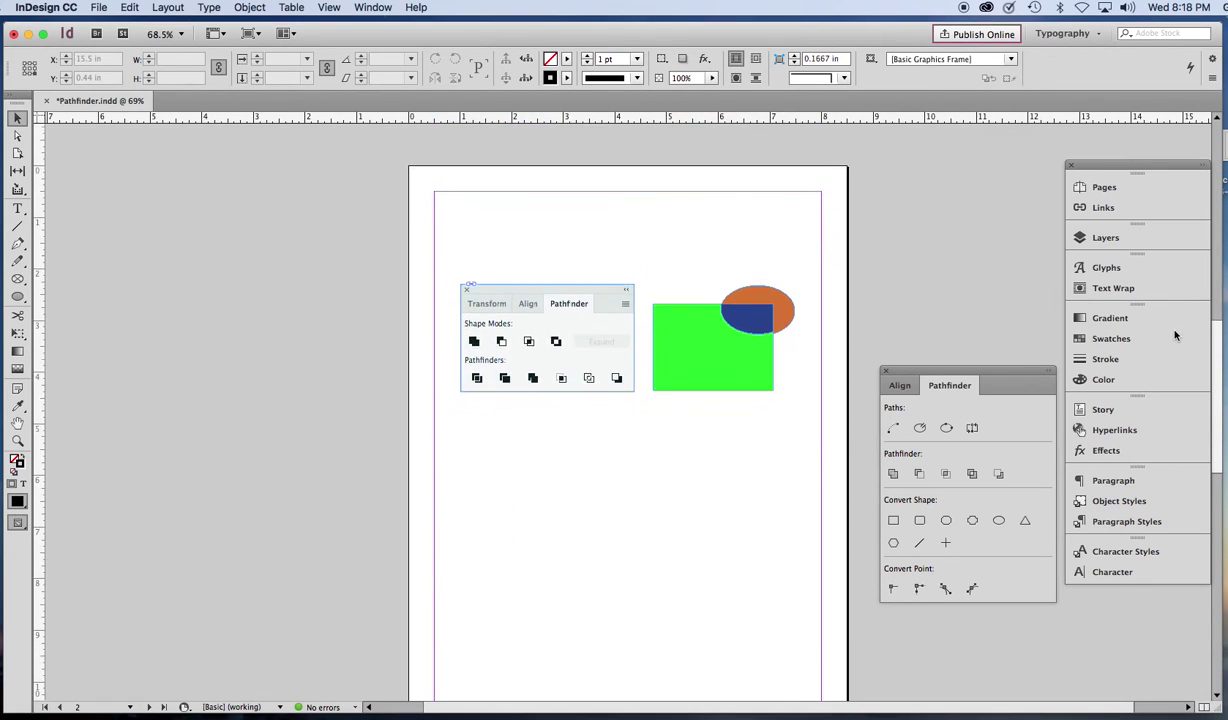
pyautogui.click(885, 371)
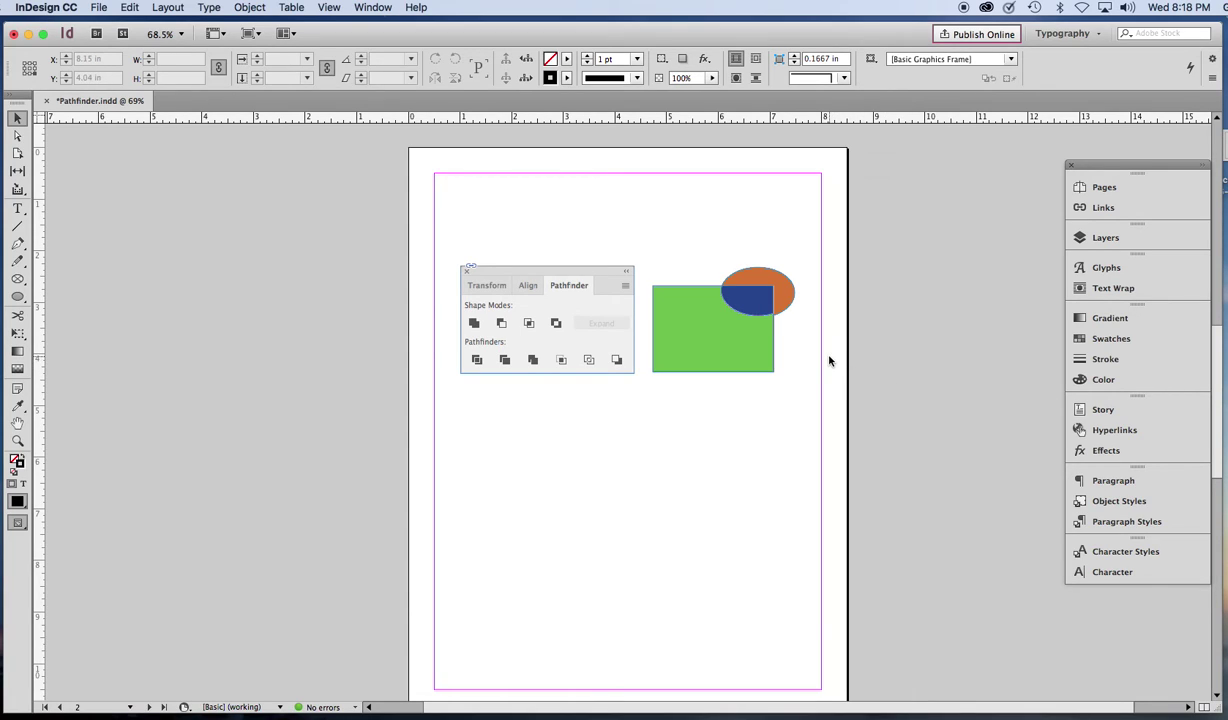
pyautogui.press('super+1')
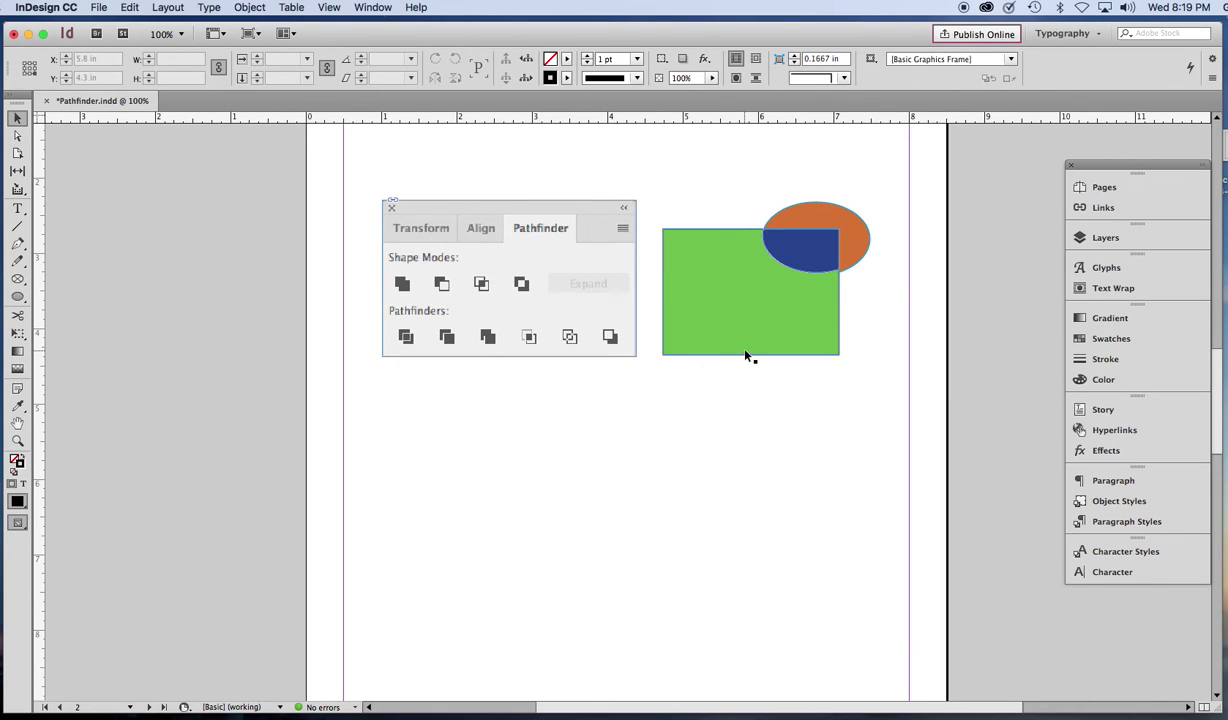
pyautogui.moveTo(749, 357); pyautogui.dragTo(732, 388)
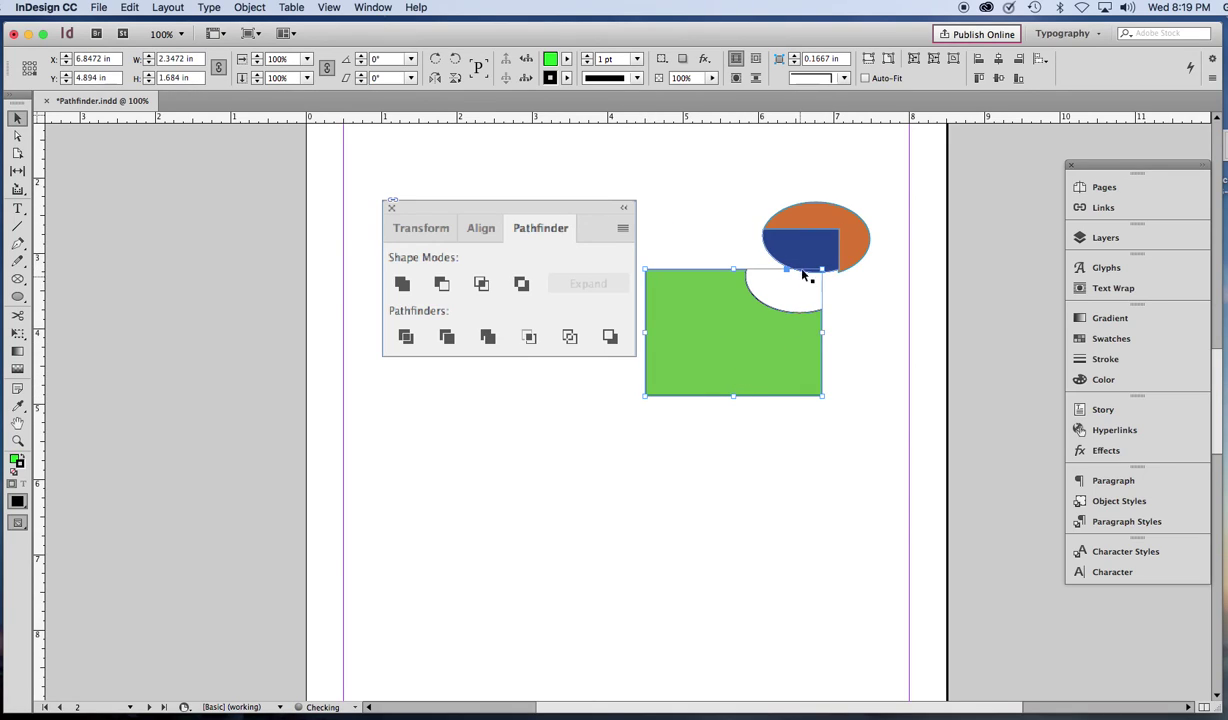
pyautogui.moveTo(836, 228); pyautogui.dragTo(833, 193)
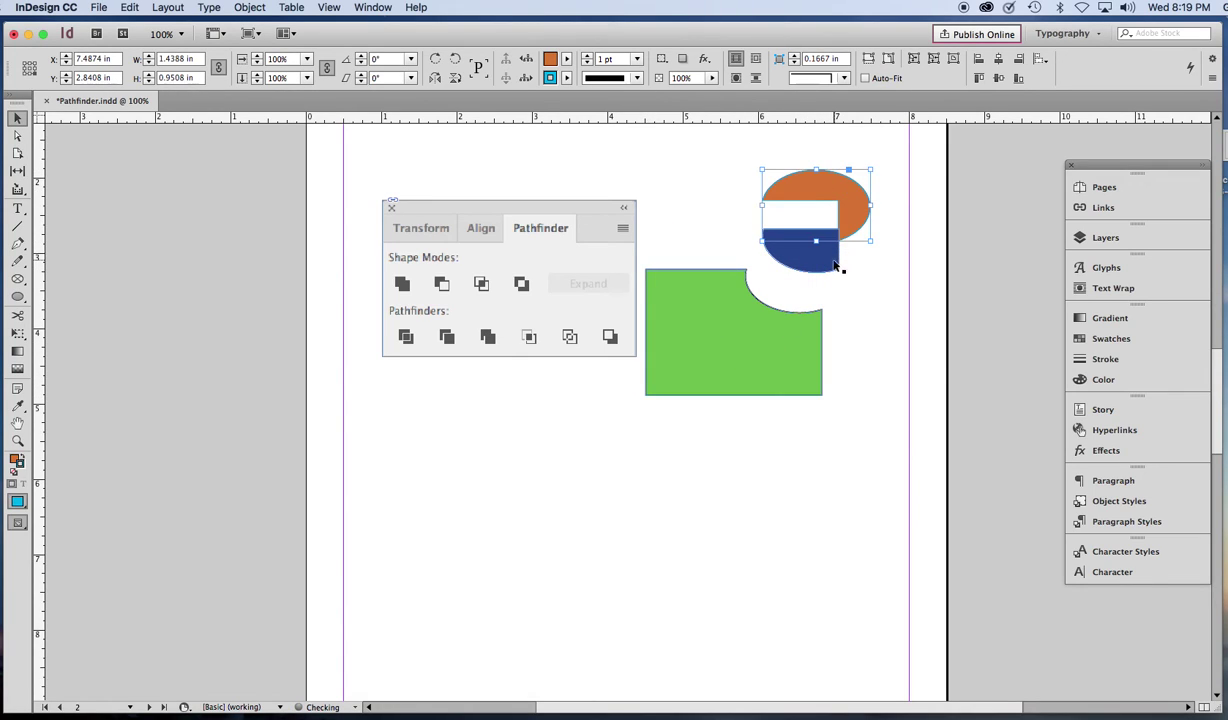
pyautogui.moveTo(808, 260); pyautogui.dragTo(813, 309)
pyautogui.moveTo(858, 236); pyautogui.dragTo(838, 306)
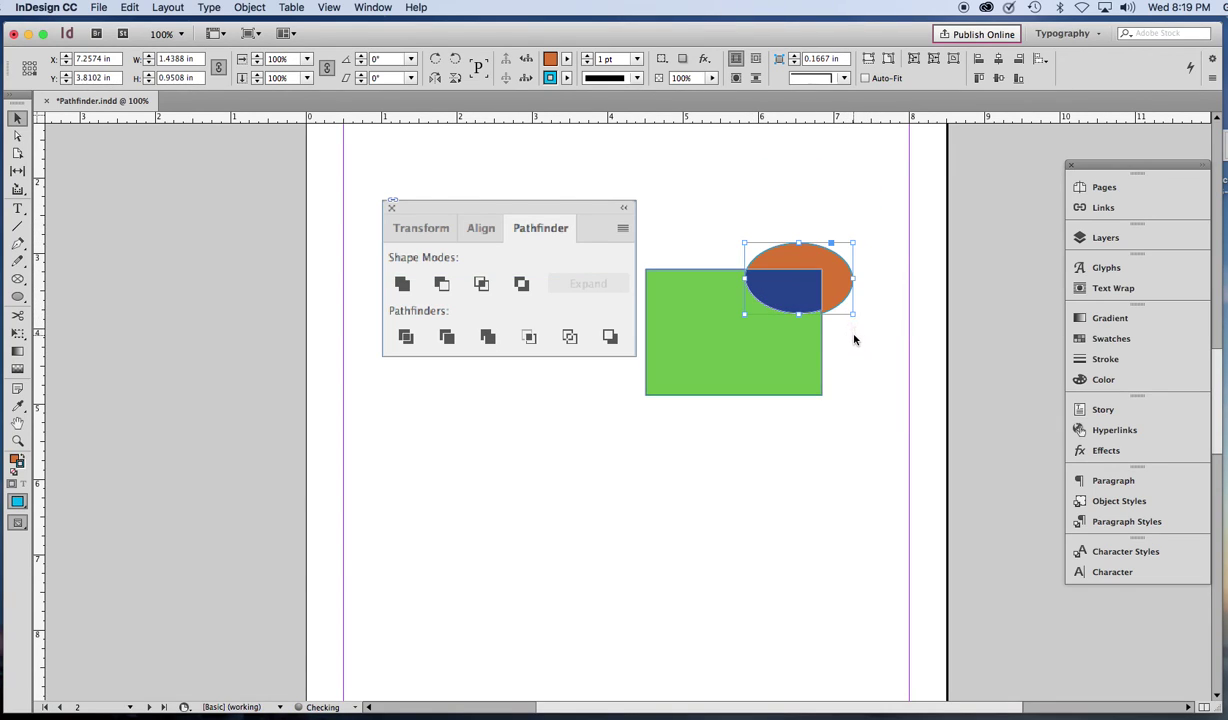
pyautogui.press('Up')
pyautogui.press('Up')
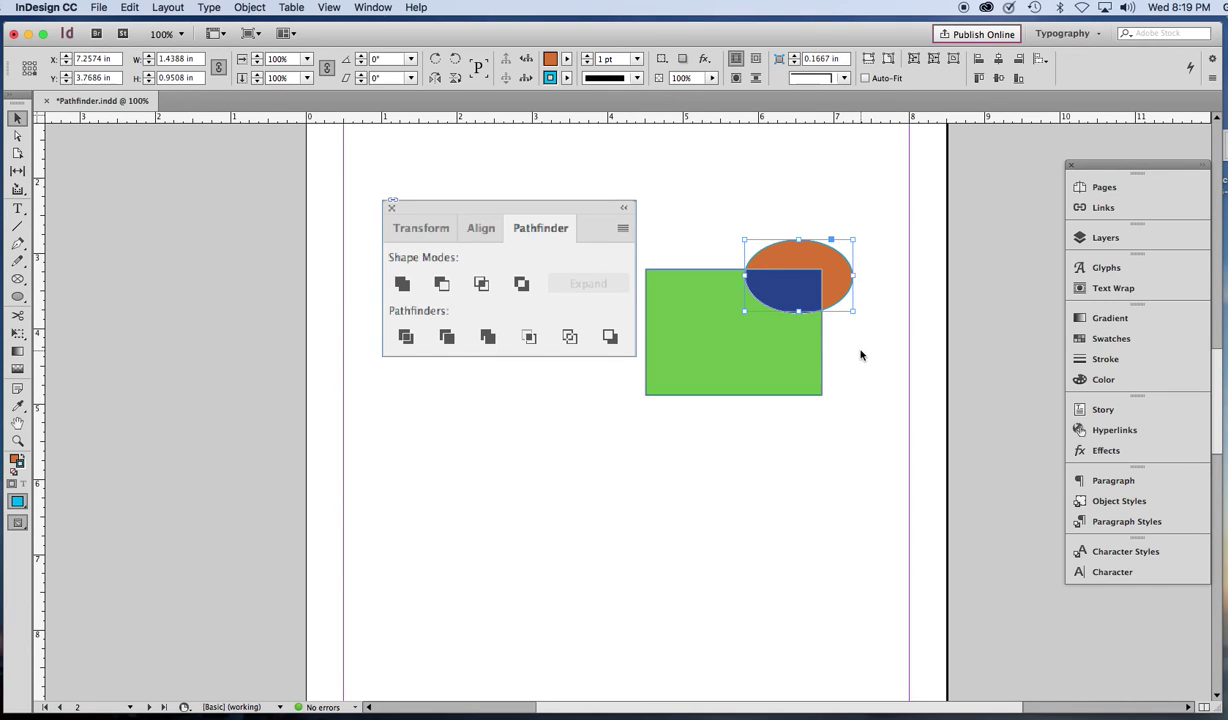
pyautogui.click(858, 356)
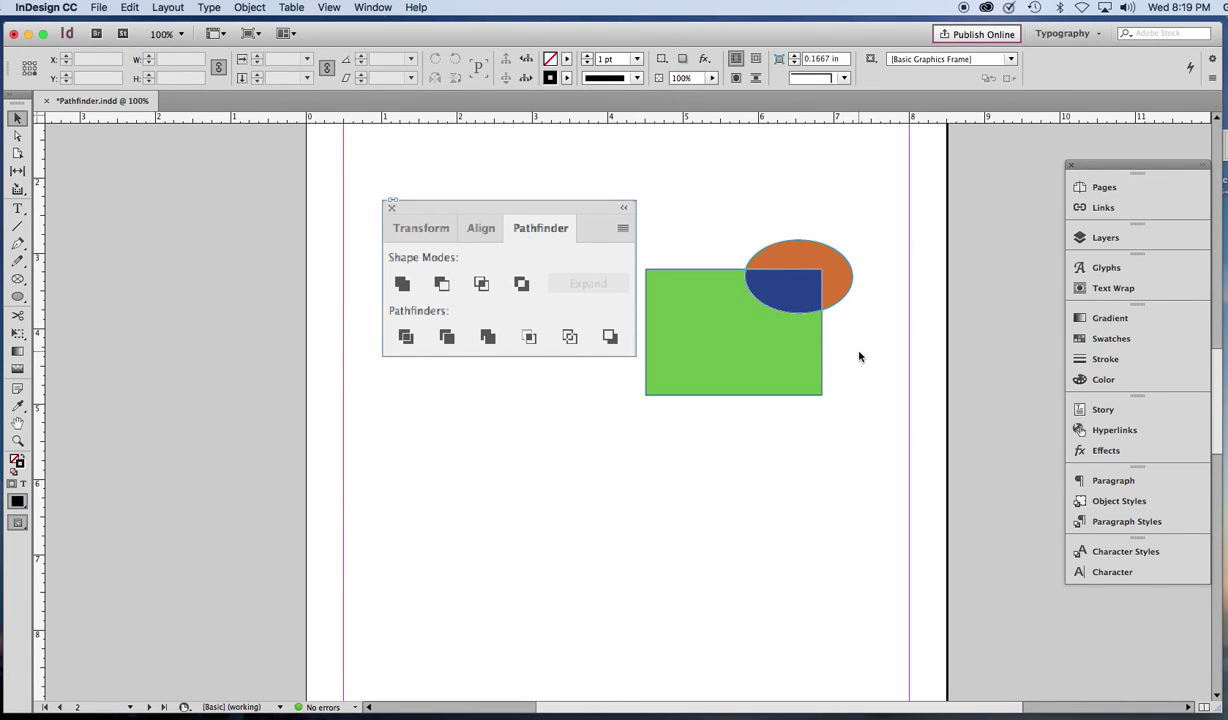